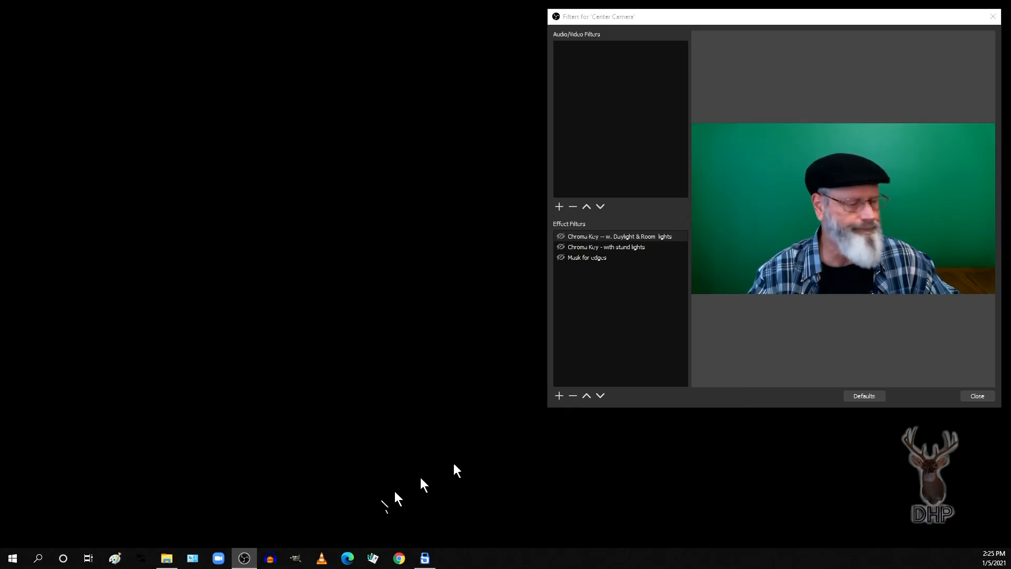
# Enlarge the Center Camera filters window to show a bigger camera preview for capture, and close it
pyautogui.moveTo(548, 407); pyautogui.dragTo(5, 537)
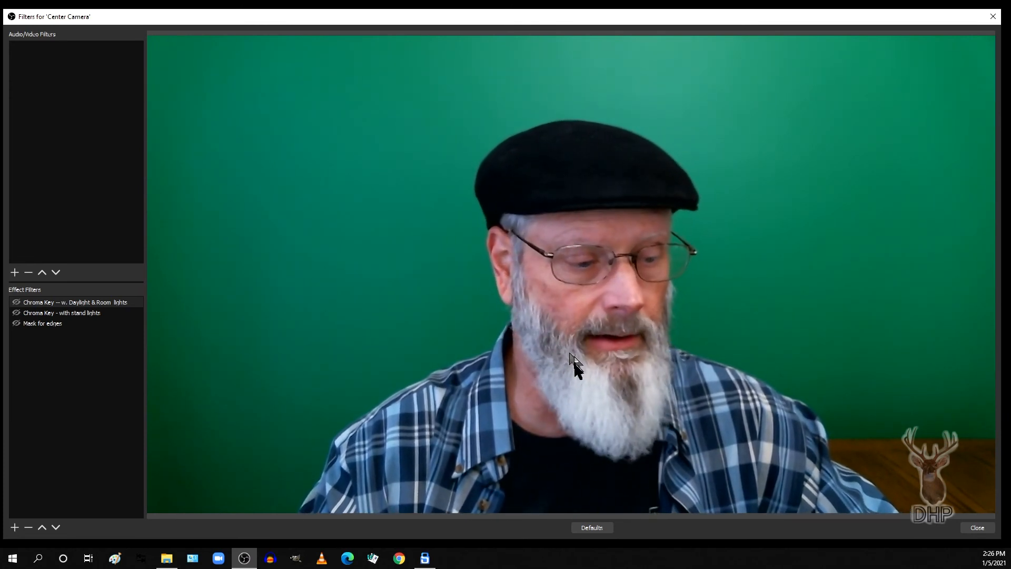
pyautogui.click(996, 11)
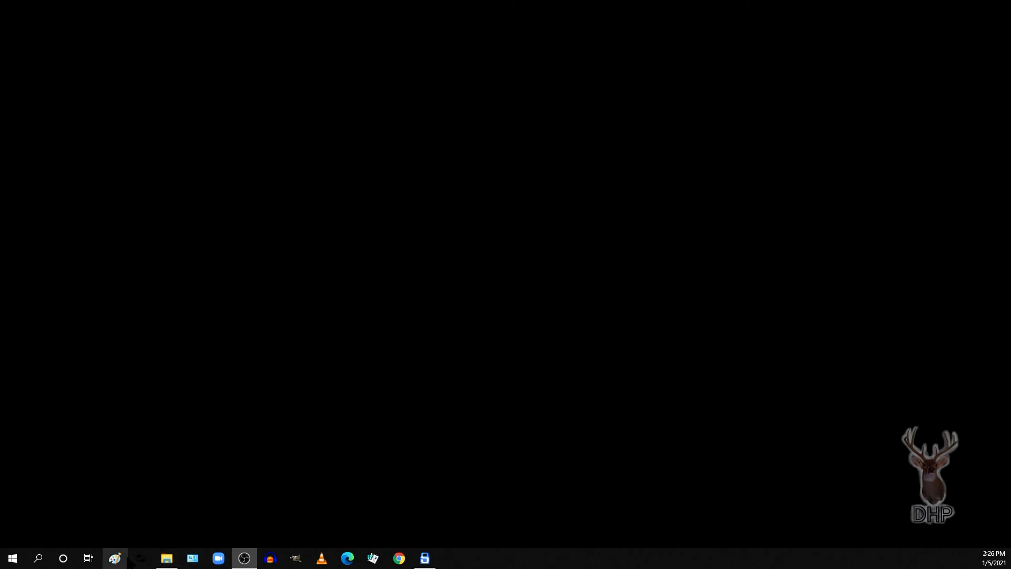
# Switch to Paint, paste the captured filters window, and move it until the camera picture's upper-left corner meets the canvas corner
pyautogui.click(124, 559)
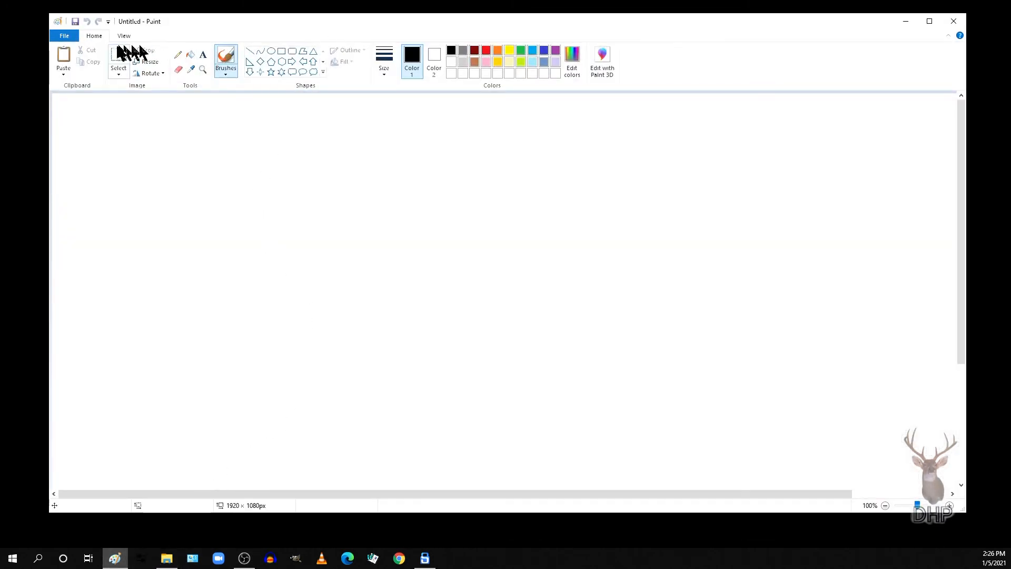
pyautogui.click(65, 62)
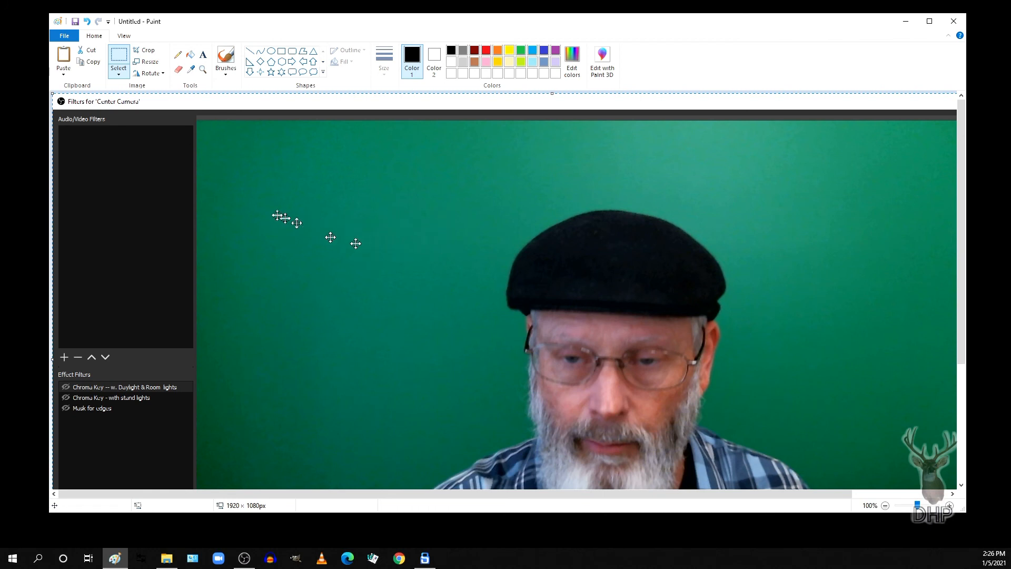
pyautogui.moveTo(306, 238); pyautogui.dragTo(163, 214)
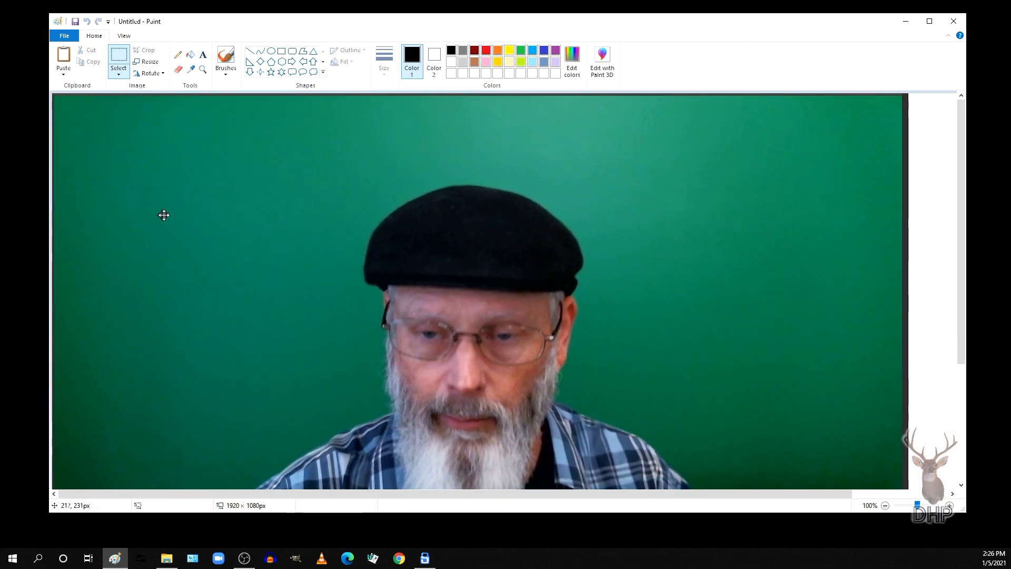
pyautogui.moveTo(162, 214); pyautogui.dragTo(163, 213)
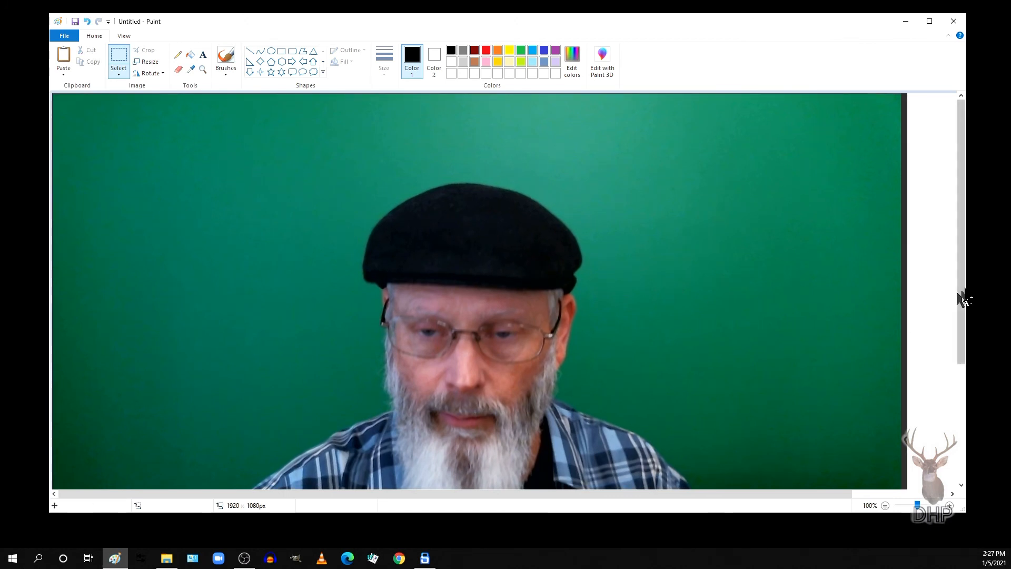
# Trim the canvas to the camera picture's right and lower edges, about 1613 × 909 px
pyautogui.moveTo(965, 290); pyautogui.dragTo(971, 447)
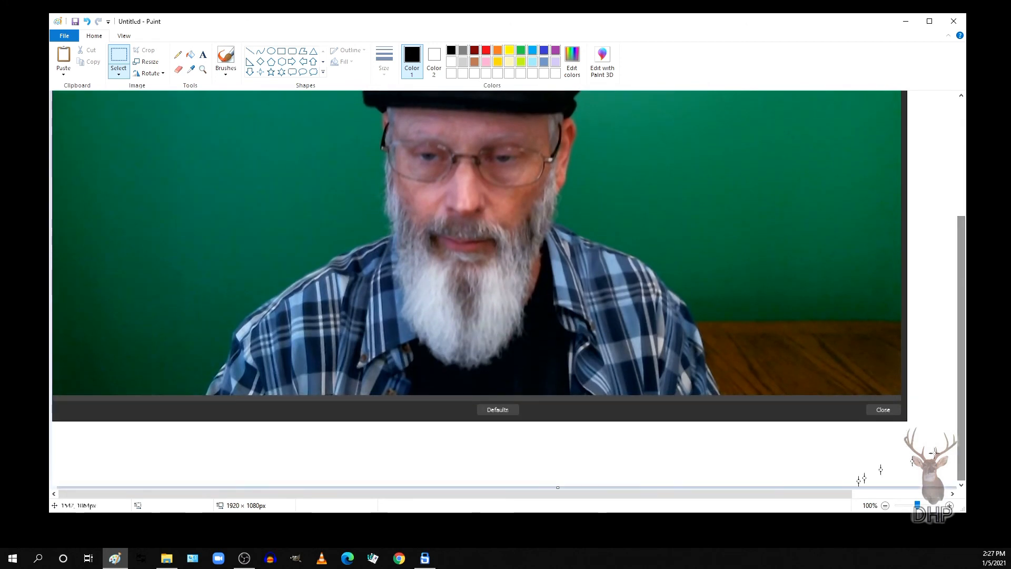
pyautogui.moveTo(829, 495); pyautogui.dragTo(934, 497)
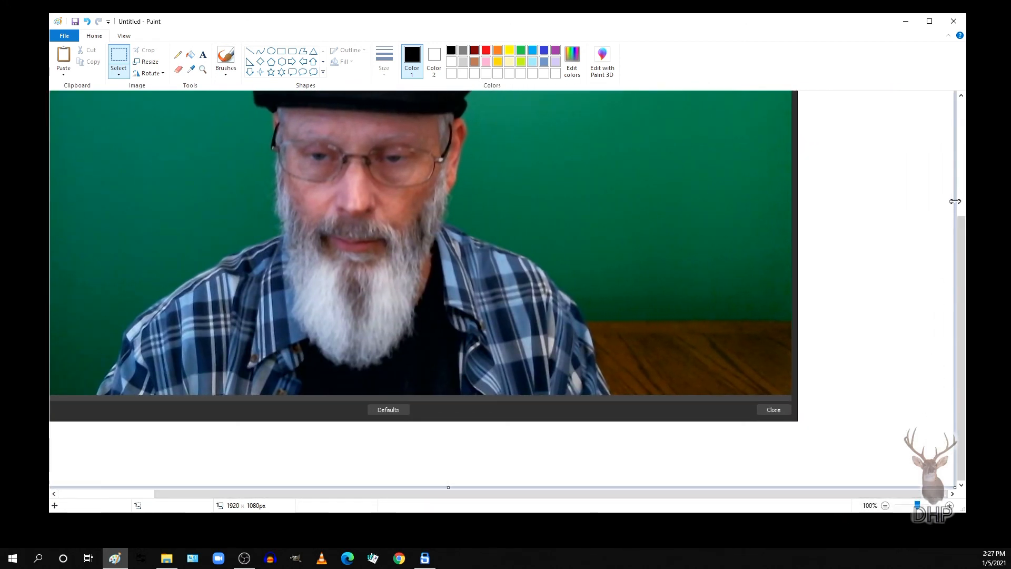
pyautogui.moveTo(955, 202); pyautogui.dragTo(793, 204)
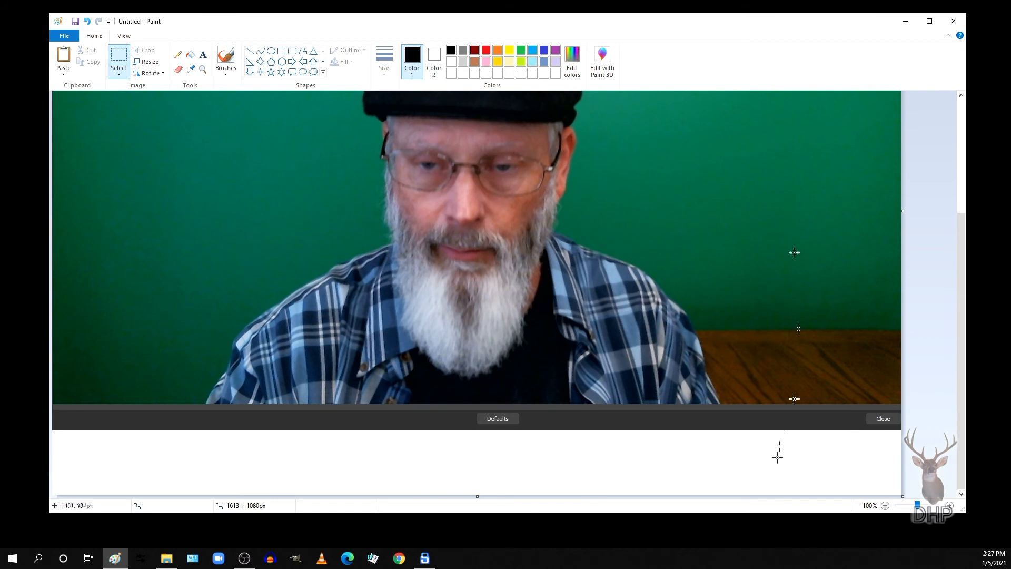
pyautogui.moveTo(476, 496); pyautogui.dragTo(481, 405)
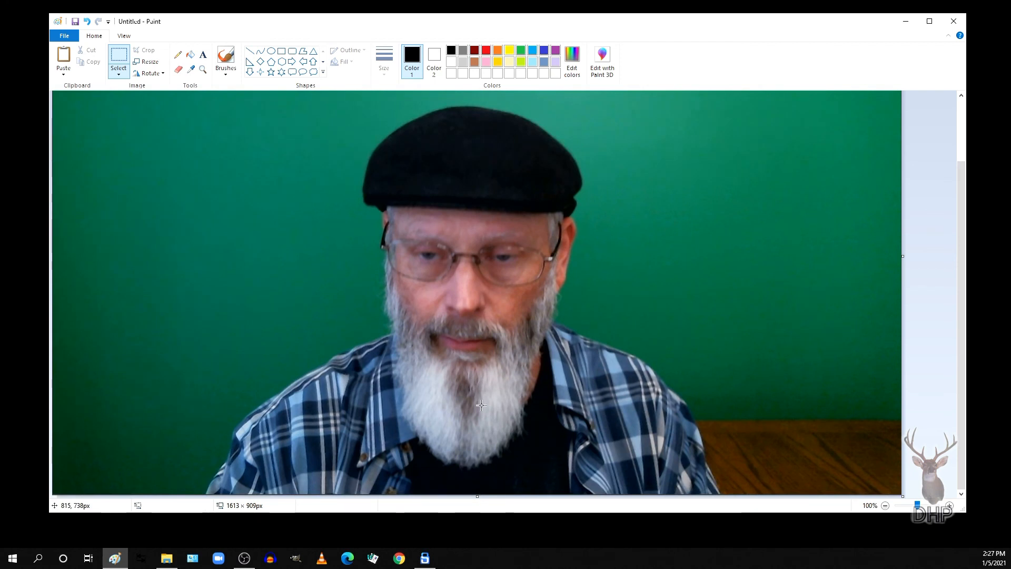
# Resize the whole picture to 1920 × 1080 pixels with the aspect ratio unlocked
pyautogui.click(124, 37)
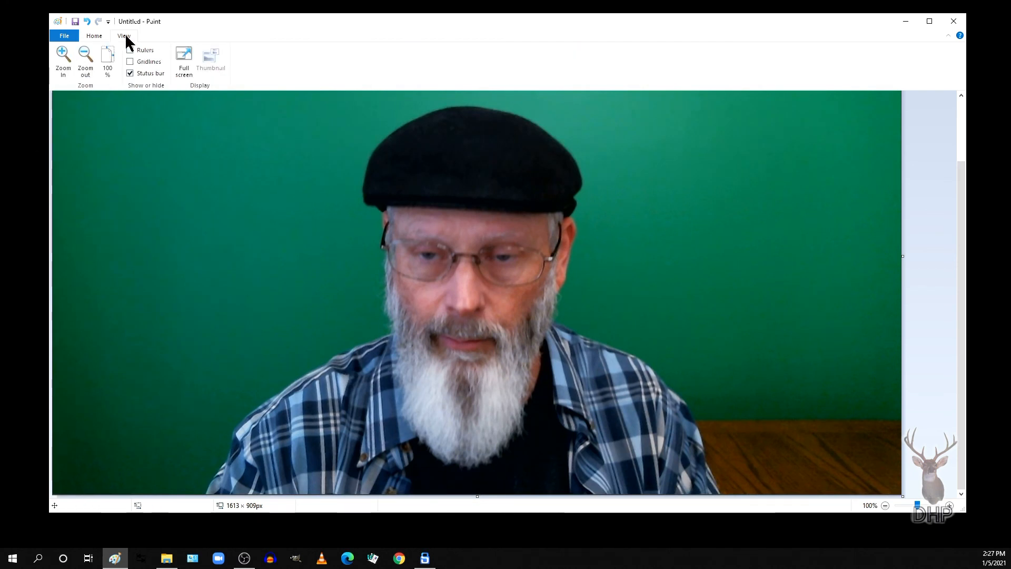
pyautogui.click(86, 60)
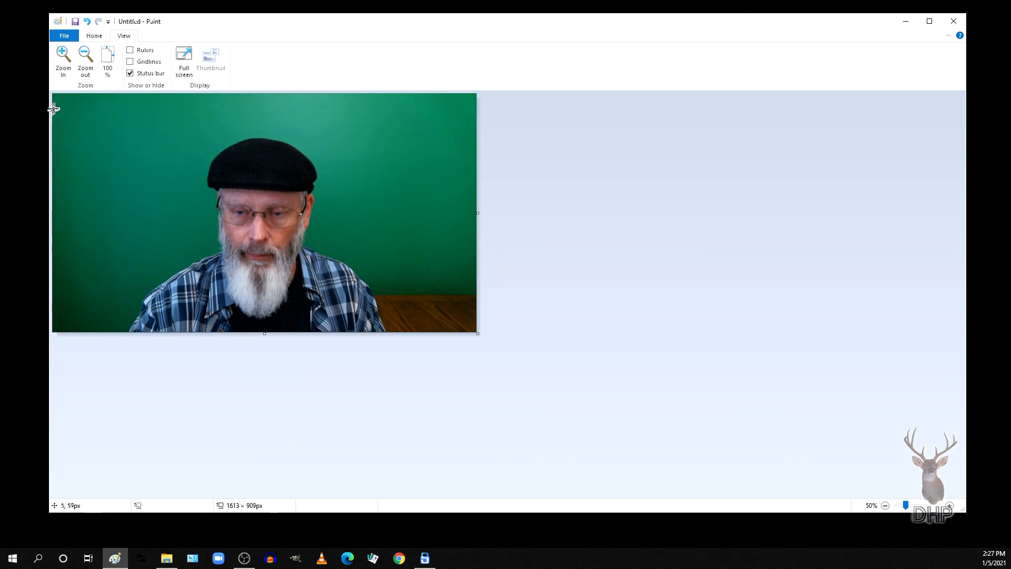
pyautogui.click(95, 36)
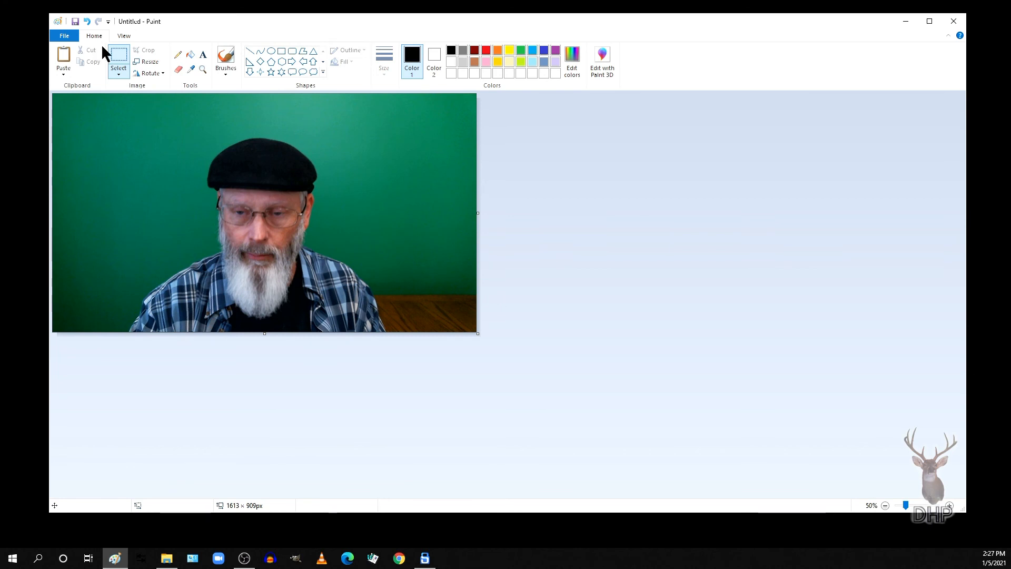
pyautogui.click(149, 66)
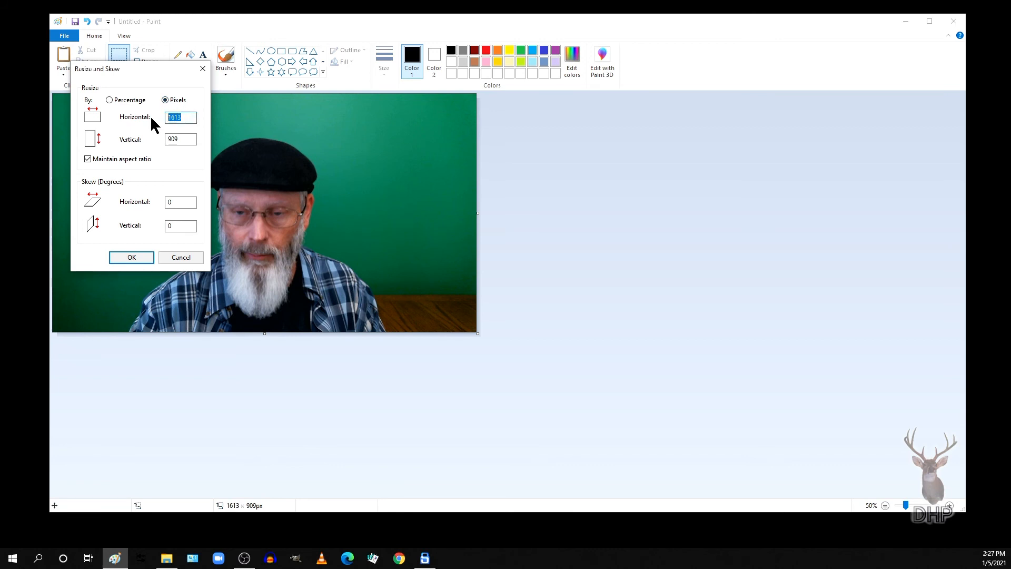
pyautogui.write('1080')
pyautogui.click(88, 158)
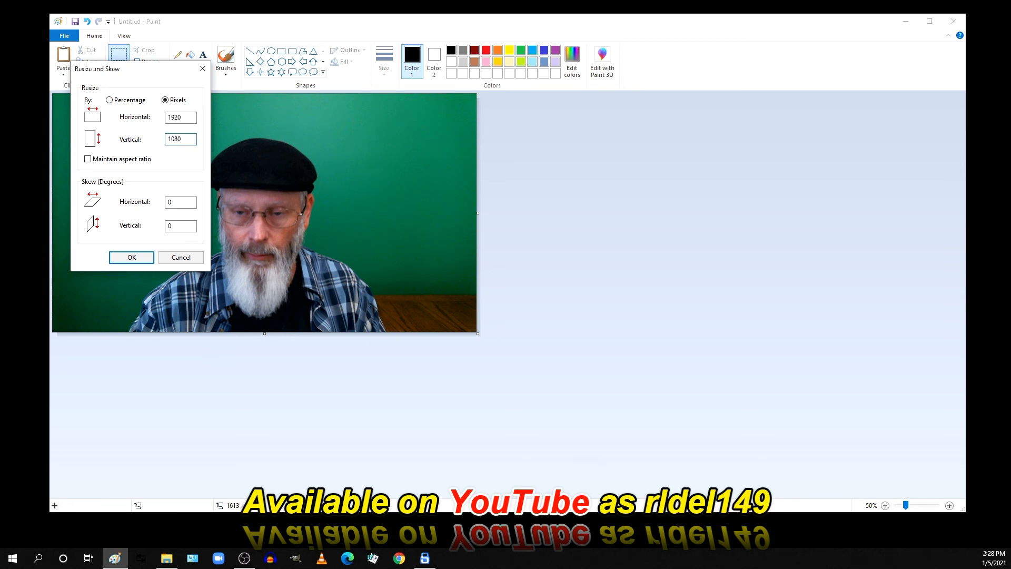
pyautogui.click(137, 257)
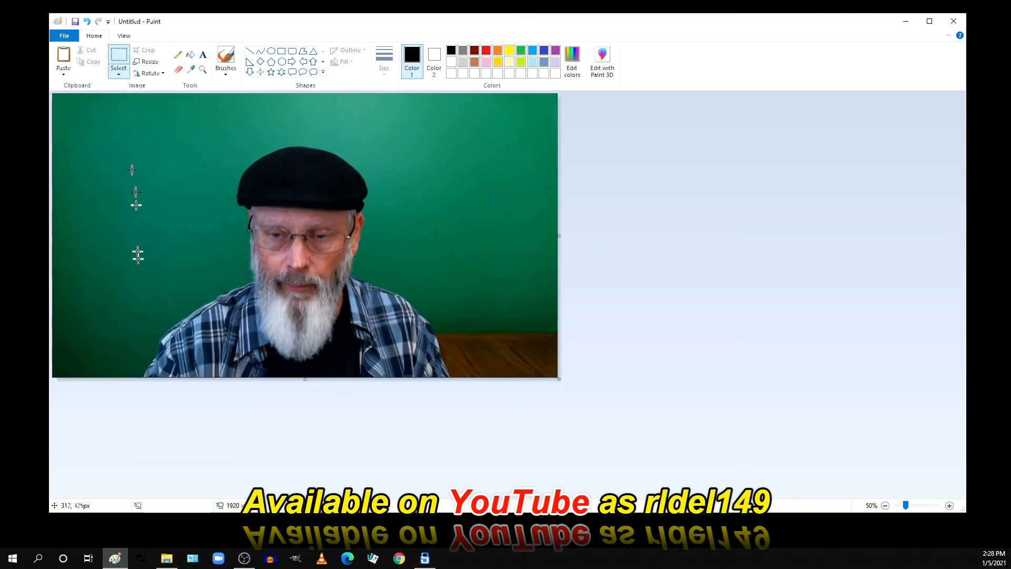
# Save the picture as the PNG file "Mask Demo raw" in the Masks folder and close Paint
pyautogui.click(69, 38)
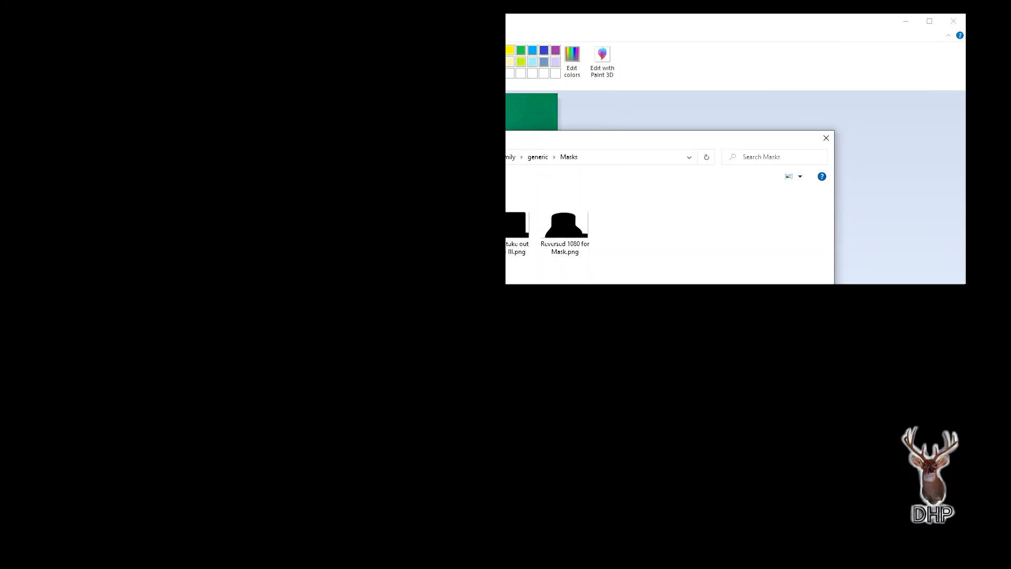
pyautogui.write('Mas')
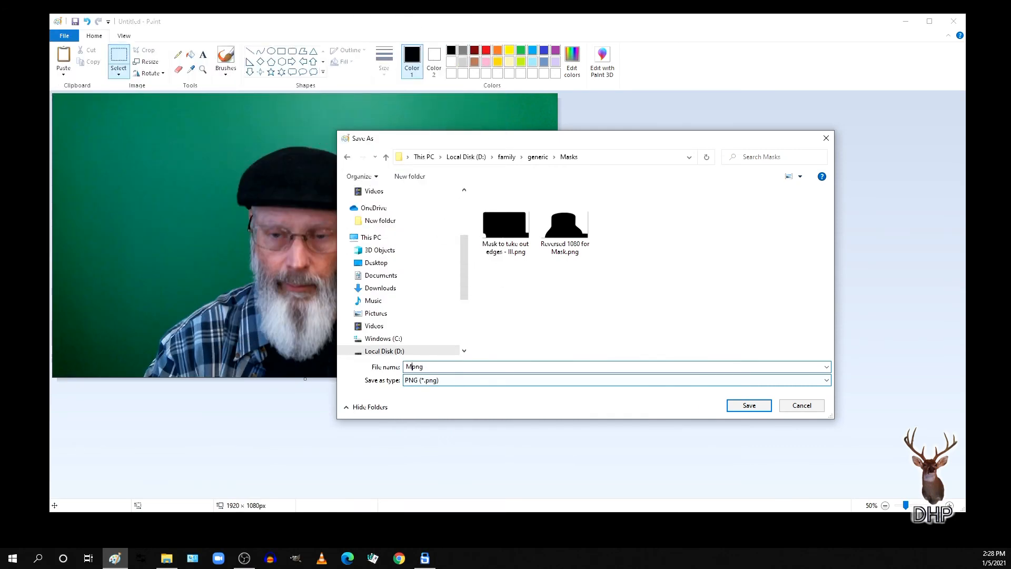
pyautogui.write('k Demo raw')
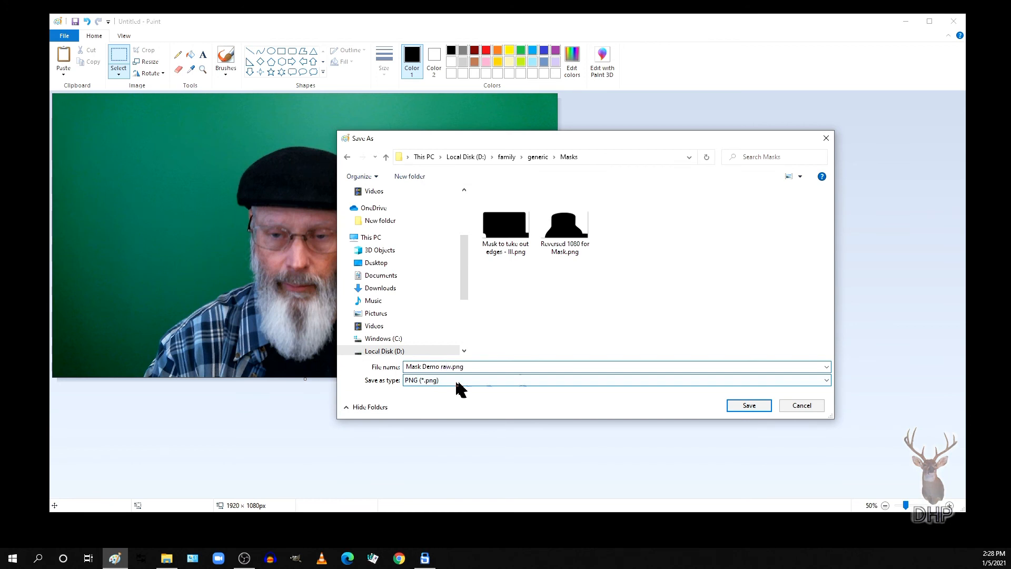
pyautogui.click(760, 406)
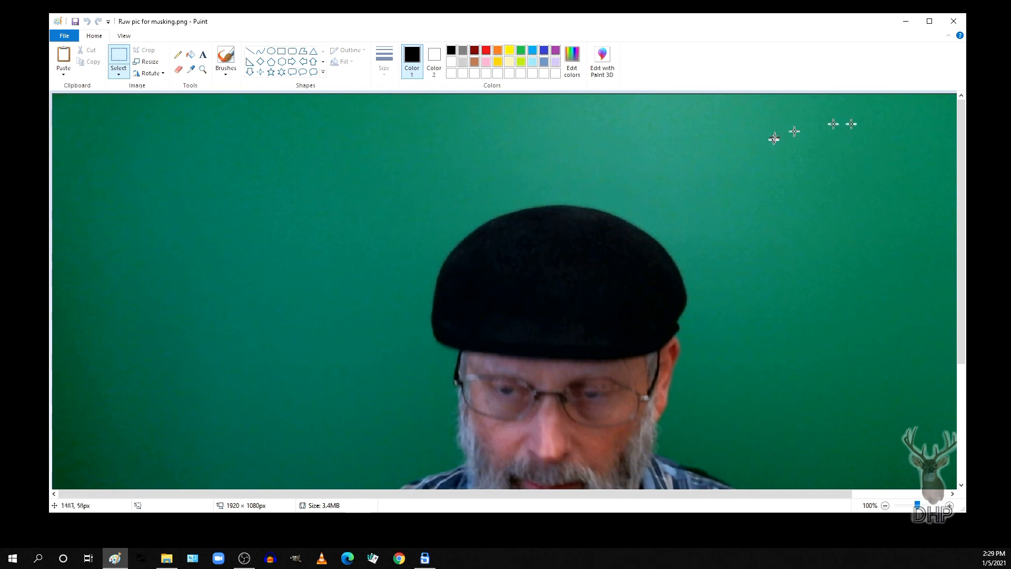
pyautogui.click(954, 22)
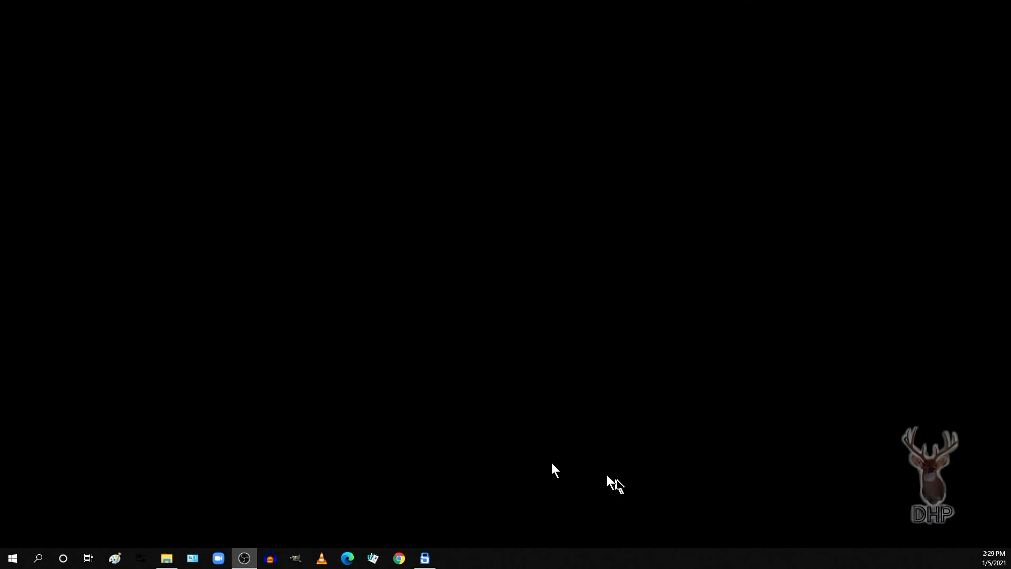
# Switch to GIMP and create a new 1920 × 1080 px image filled with transparency
pyautogui.click(296, 559)
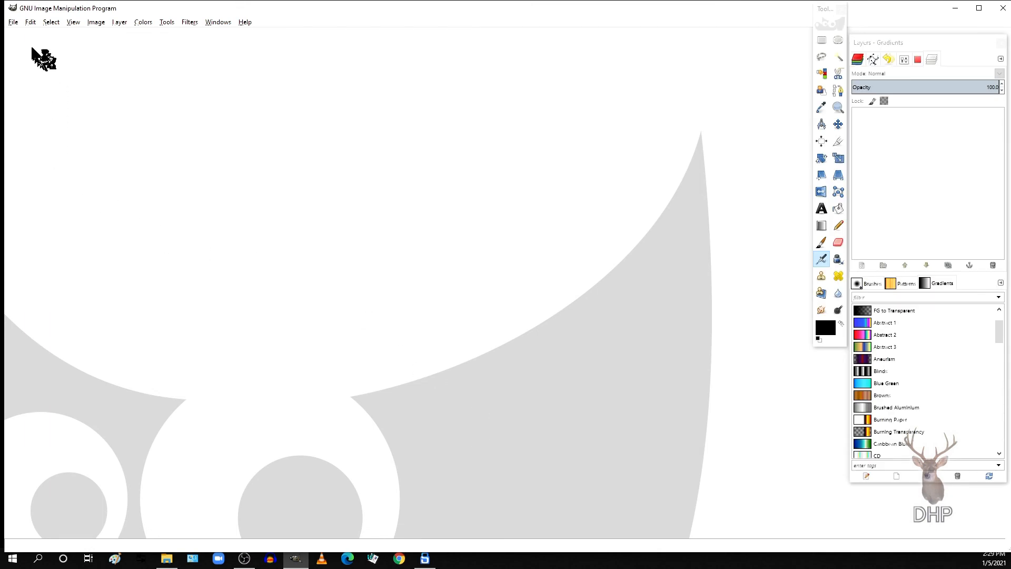
pyautogui.click(13, 24)
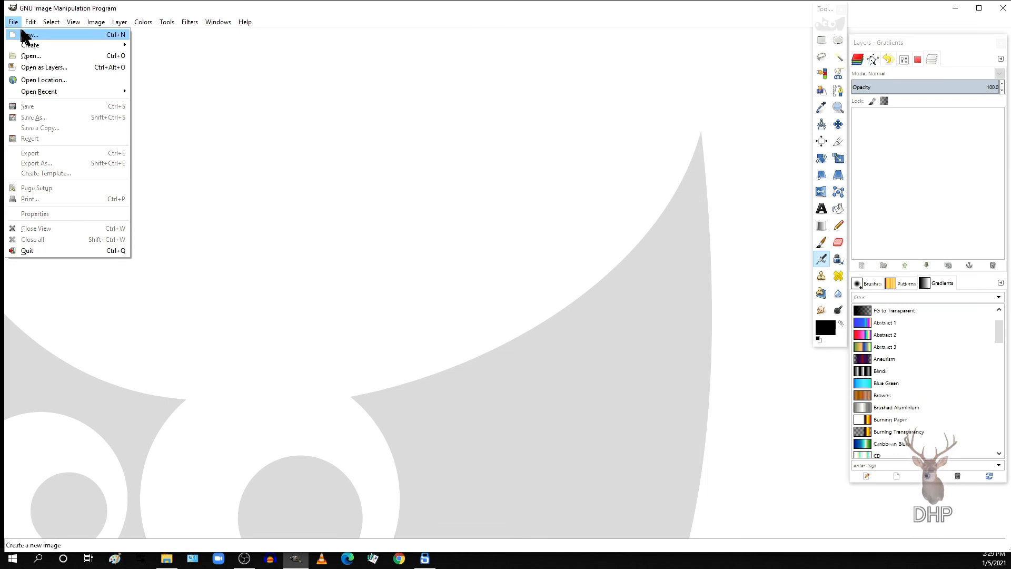
pyautogui.click(27, 40)
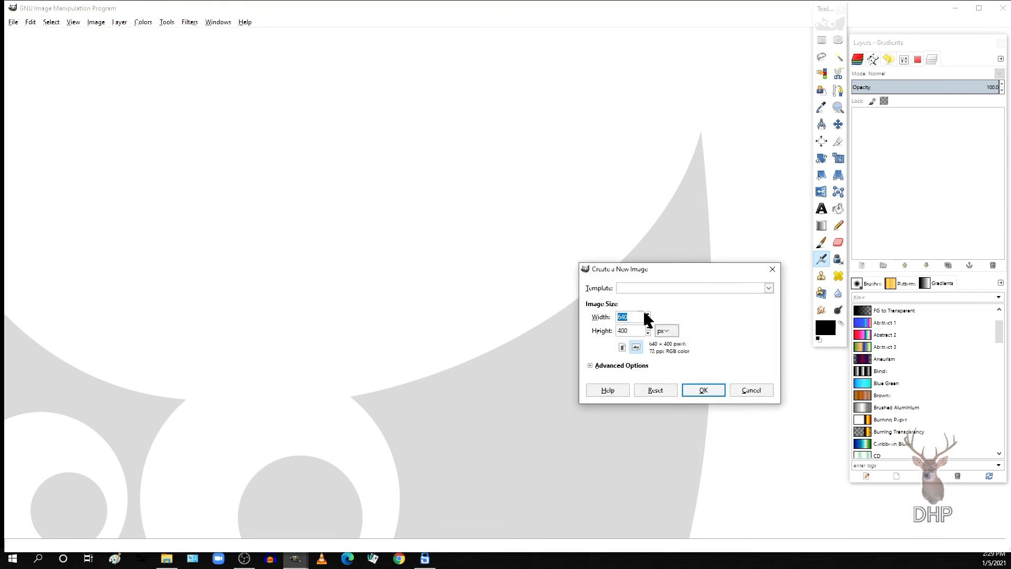
pyautogui.write('1920')
pyautogui.click(590, 366)
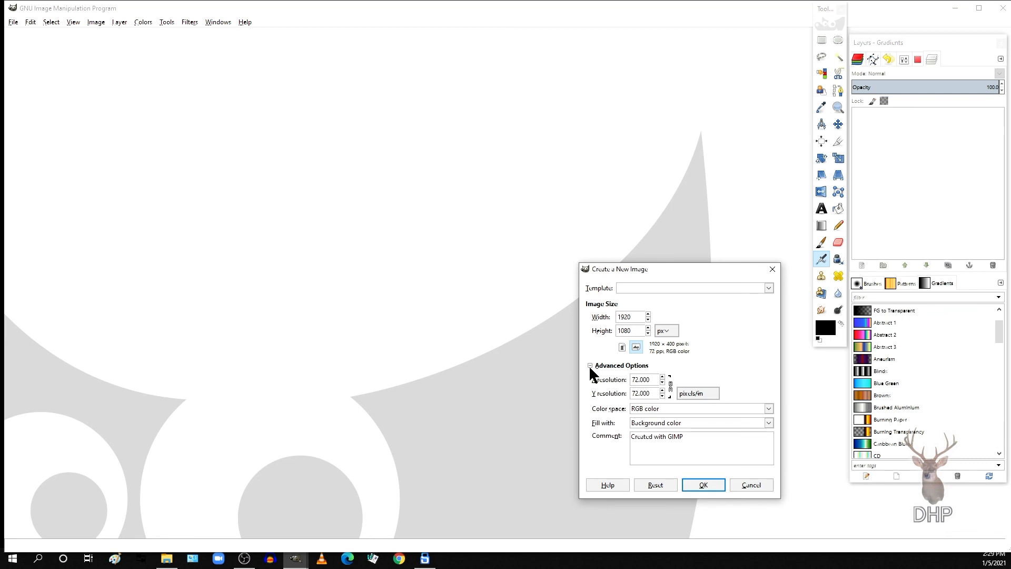
pyautogui.click(665, 440)
pyautogui.click(670, 424)
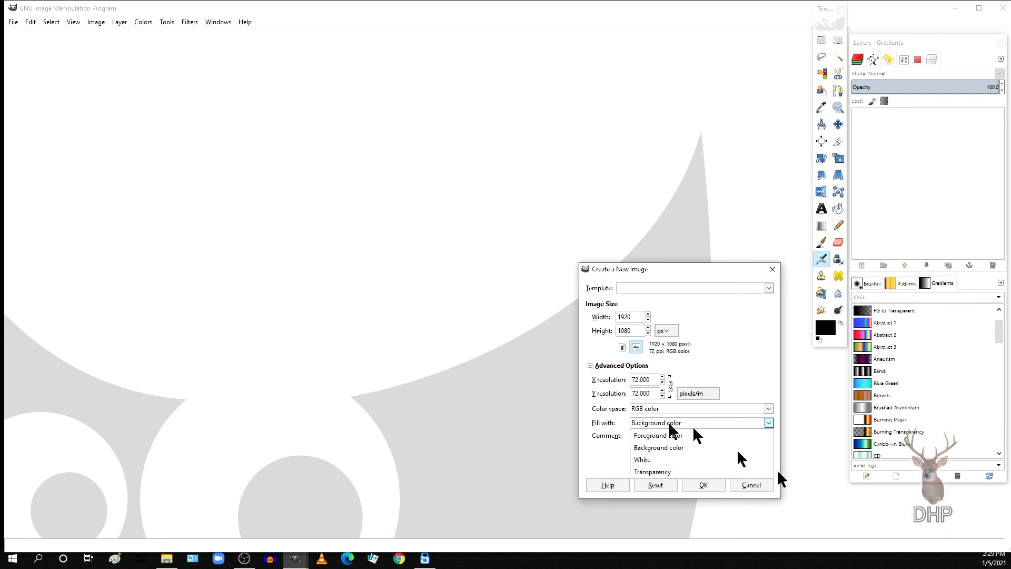
pyautogui.click(698, 473)
pyautogui.click(704, 486)
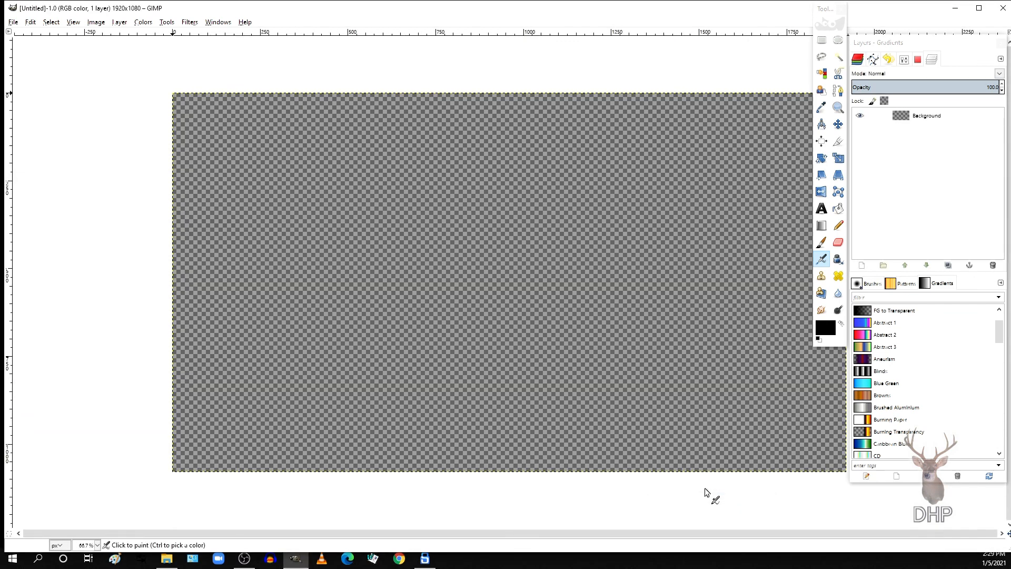
# Narrow the GIMP image window and move it clear of the toolbox and layers windows
pyautogui.click(978, 8)
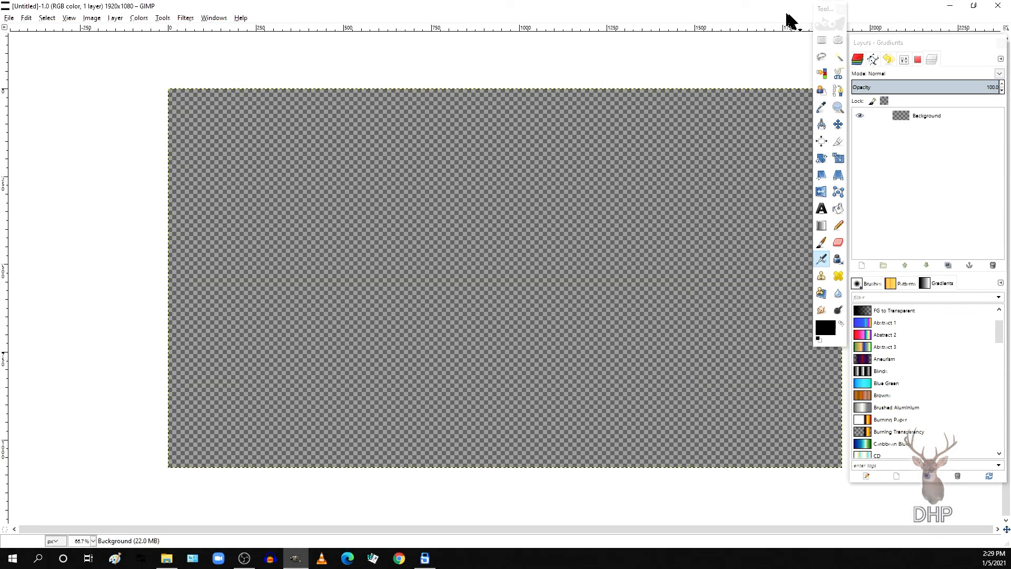
pyautogui.click(973, 6)
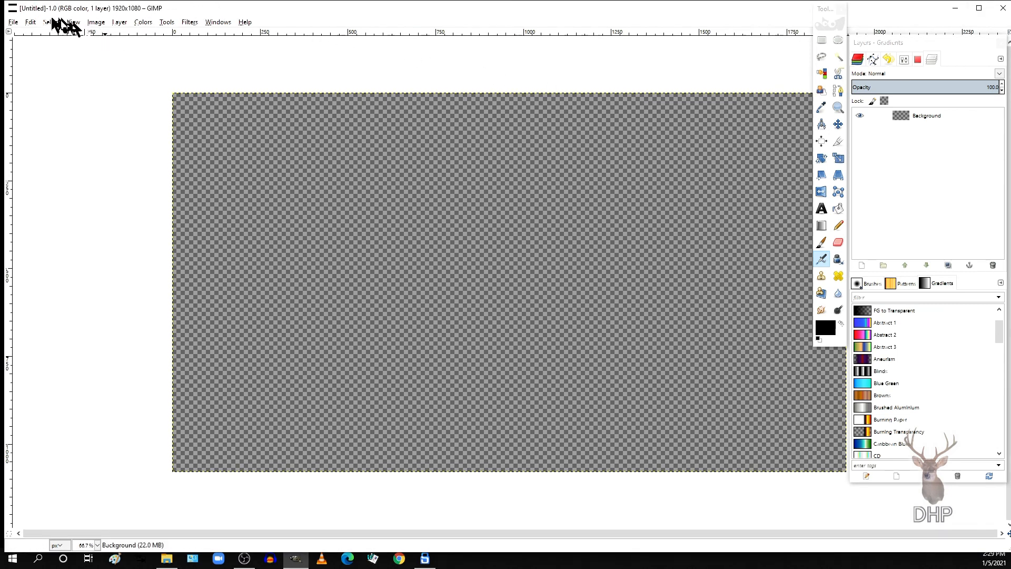
pyautogui.moveTo(3, 51); pyautogui.dragTo(216, 68)
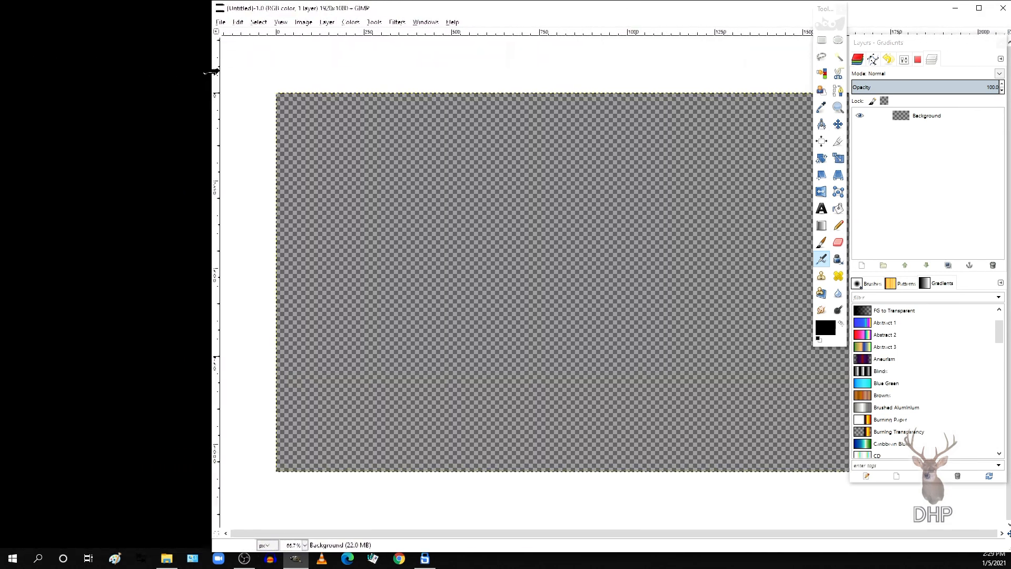
pyautogui.moveTo(480, 16); pyautogui.dragTo(292, 21)
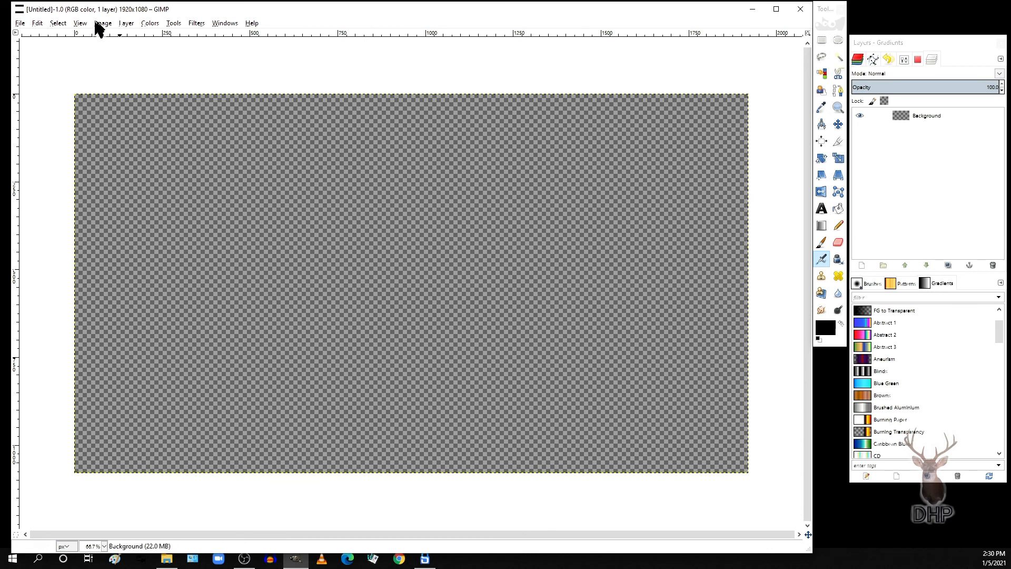
# Open "Raw pic for masking.png" as a new layer above the transparent background
pyautogui.click(20, 23)
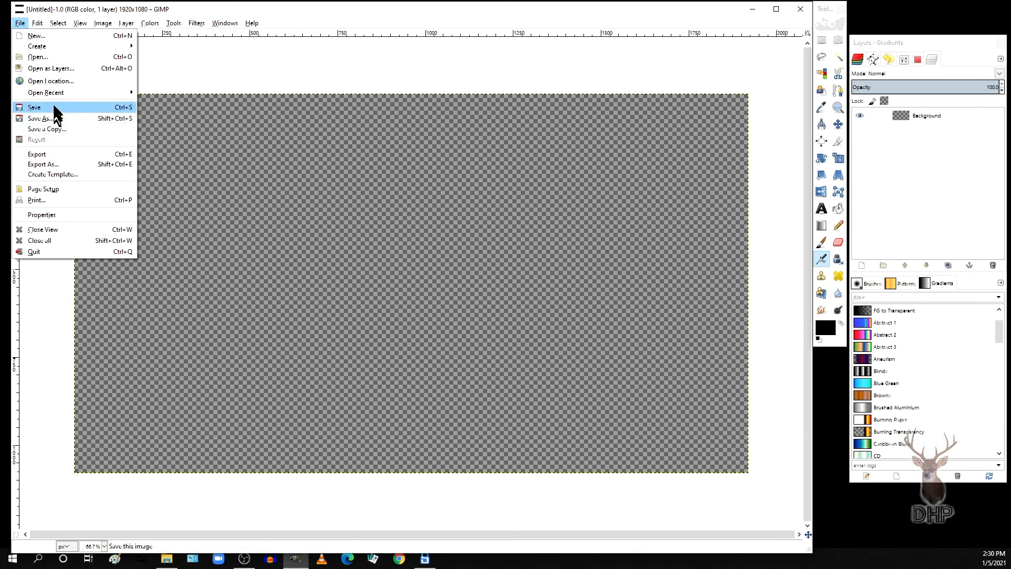
pyautogui.click(55, 69)
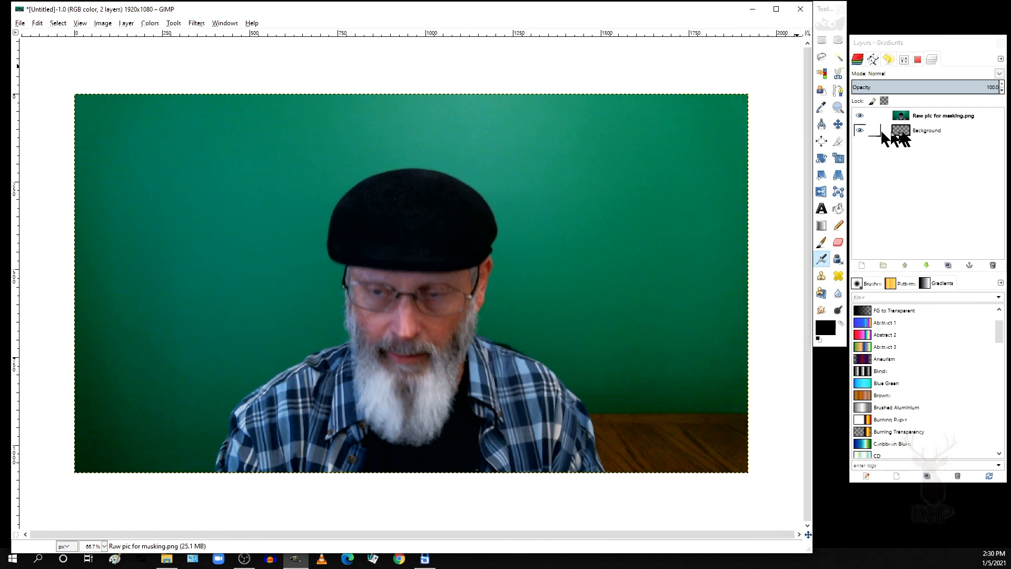
# With the Background layer active, start a Paths outline above the desk at the picture's right edge, running around the top of the green backdrop
pyautogui.click(936, 131)
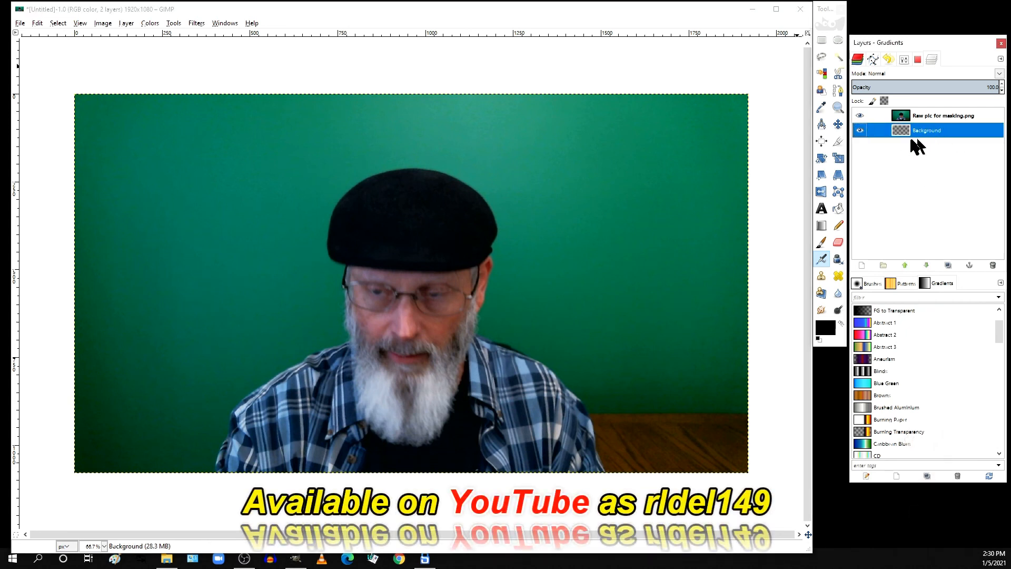
pyautogui.click(837, 95)
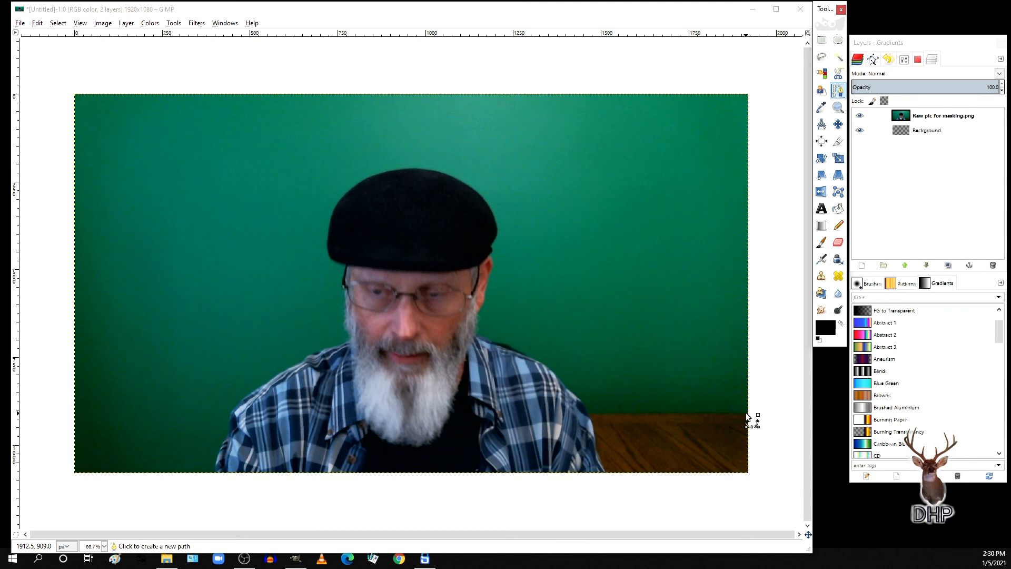
pyautogui.click(744, 413)
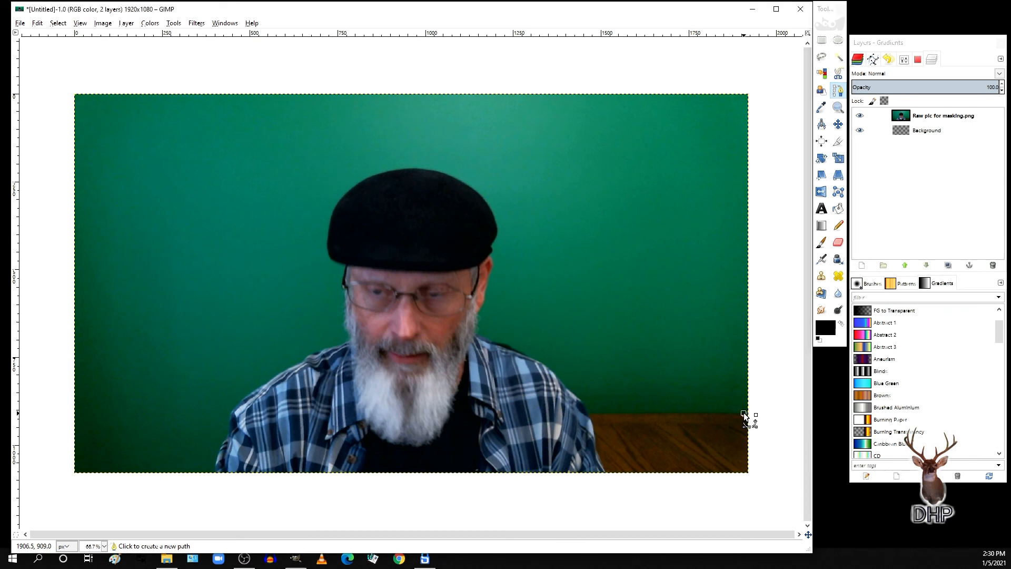
pyautogui.click(709, 412)
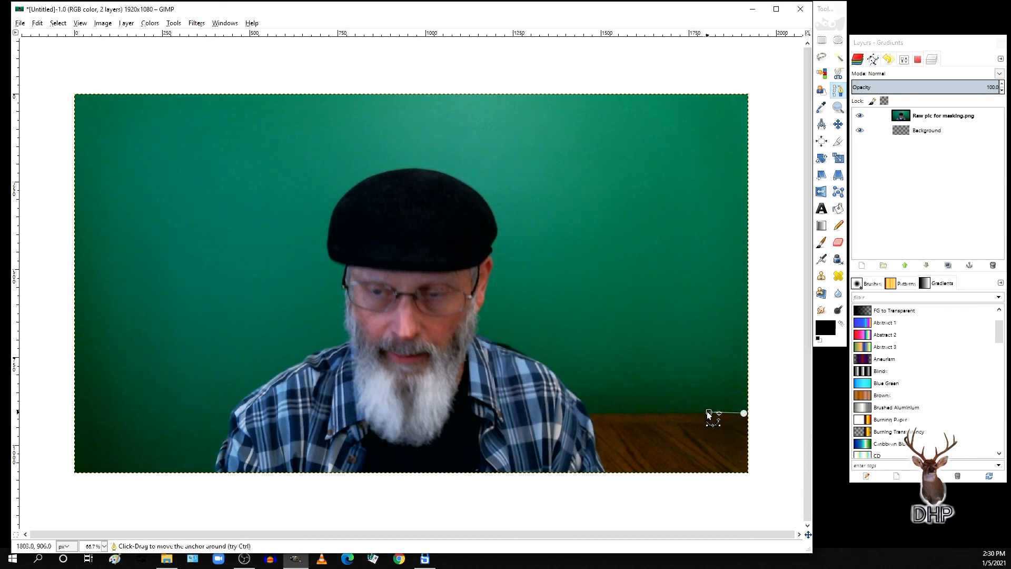
pyautogui.click(685, 391)
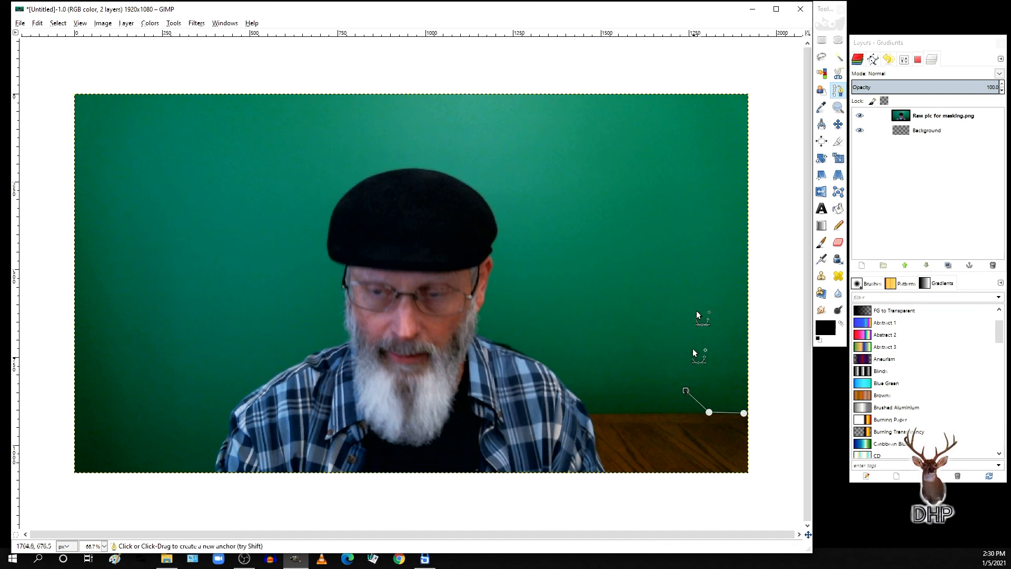
pyautogui.click(683, 147)
pyautogui.click(660, 116)
pyautogui.click(147, 114)
pyautogui.click(116, 140)
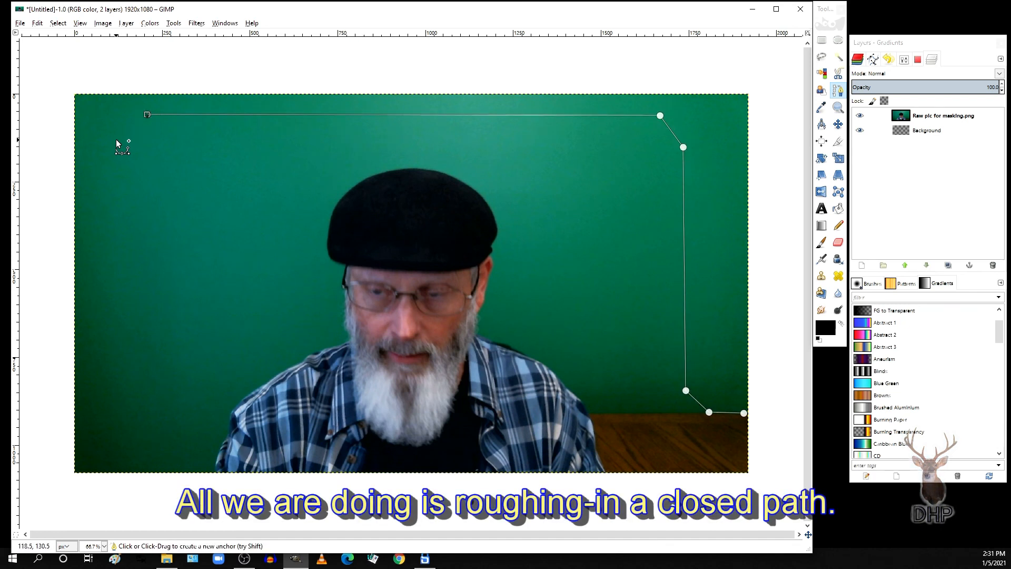
# Continue the path down the backdrop's left side and along the picture's bottom edge, closing it at the starting anchor
pyautogui.click(107, 354)
pyautogui.click(136, 388)
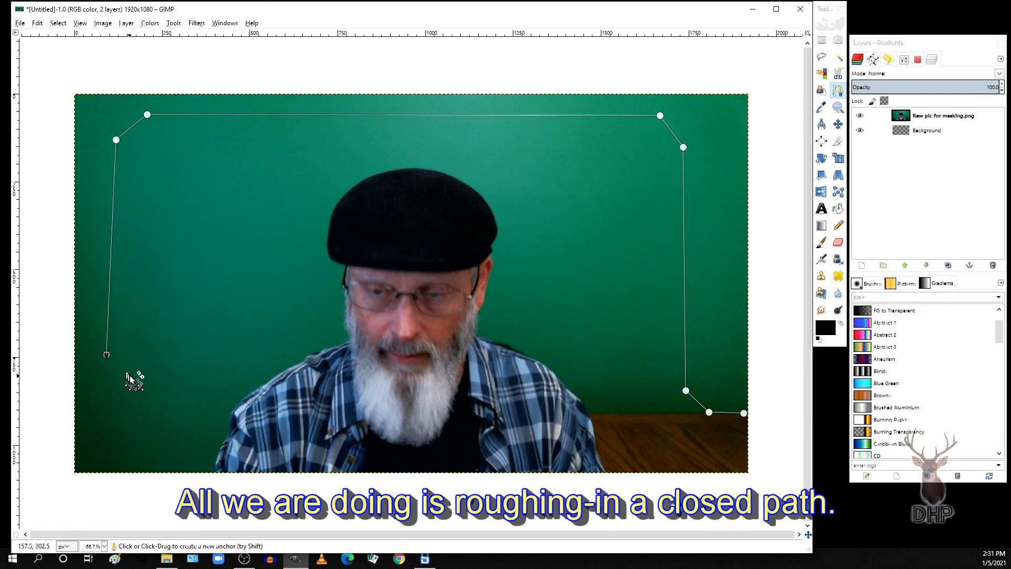
pyautogui.click(173, 471)
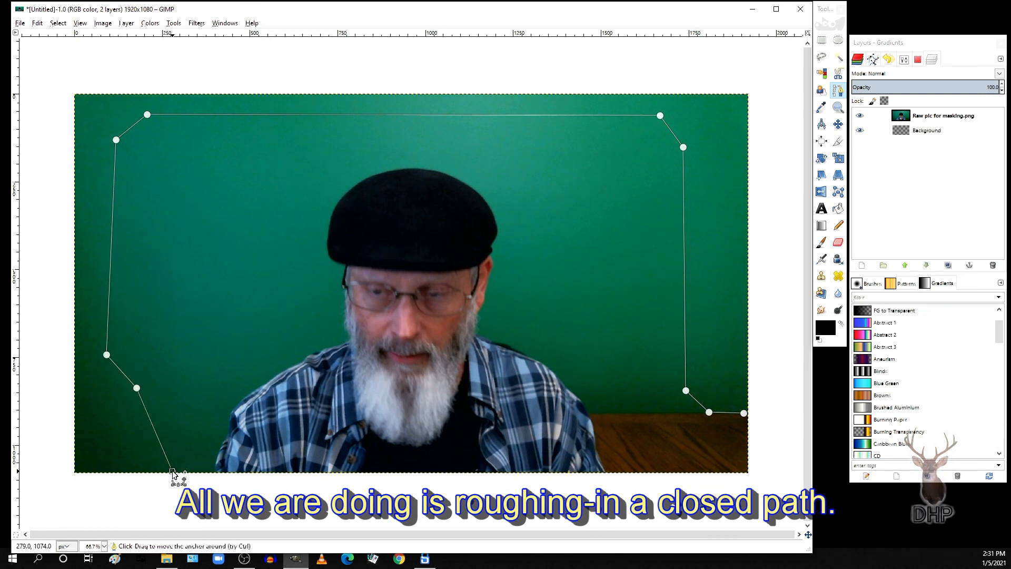
pyautogui.click(741, 467)
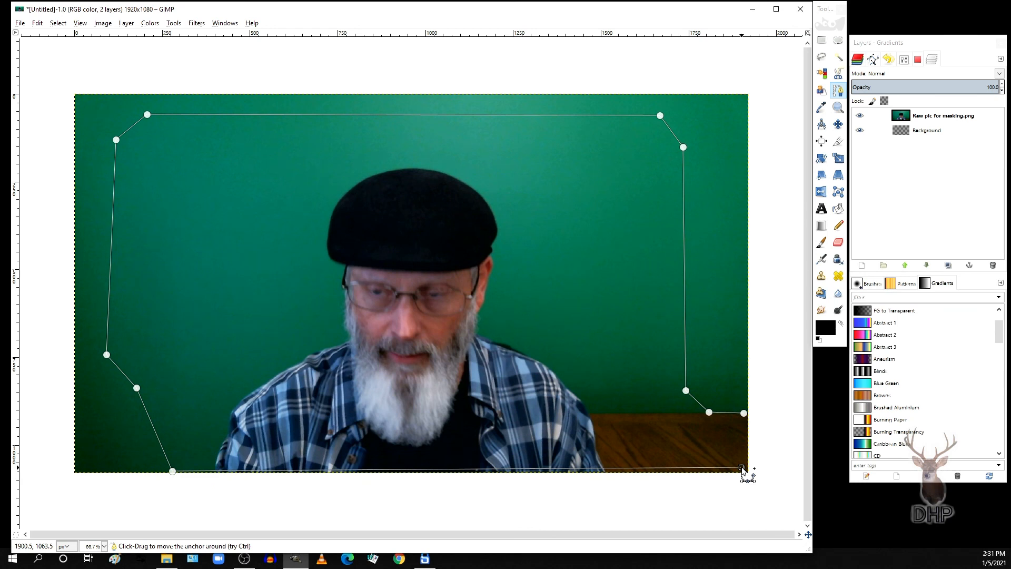
pyautogui.press('ctrl')
pyautogui.keyDown('ctrl'); pyautogui.click(743, 413); pyautogui.keyUp('ctrl')
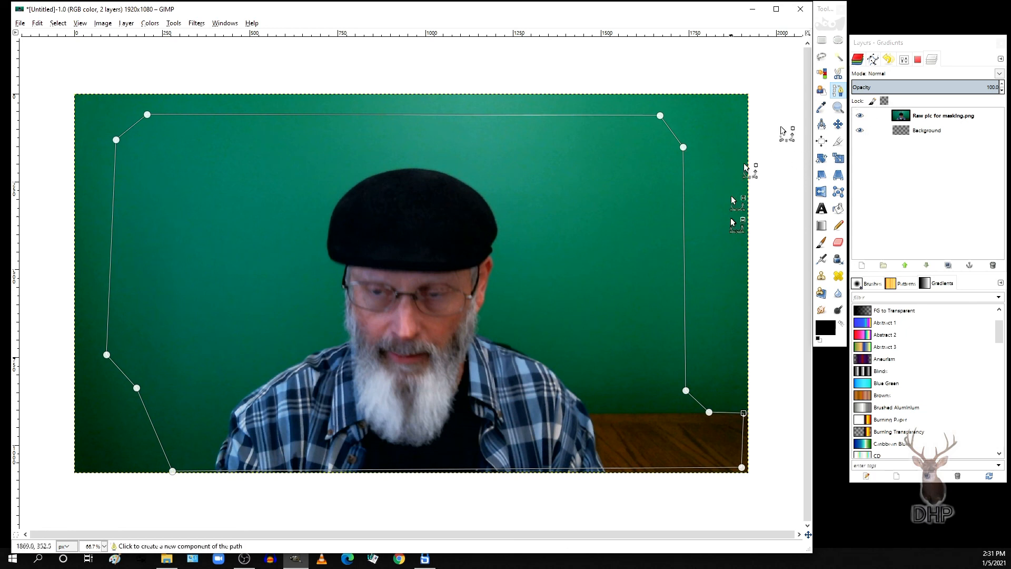
# Move the path's lower-right anchors out to the picture border and level the edge above the desk
pyautogui.moveTo(743, 412); pyautogui.dragTo(750, 411)
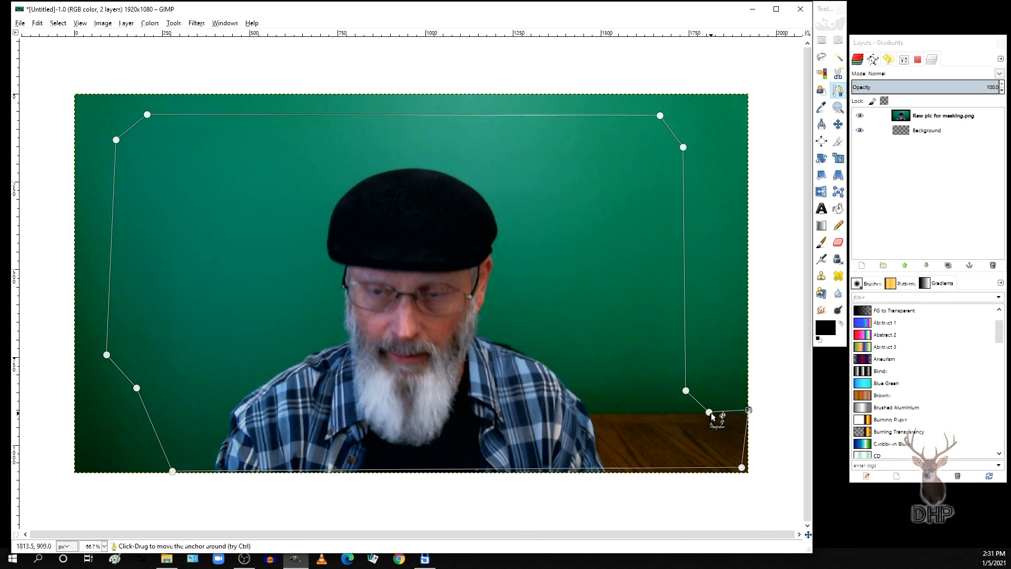
pyautogui.moveTo(711, 415); pyautogui.dragTo(711, 413)
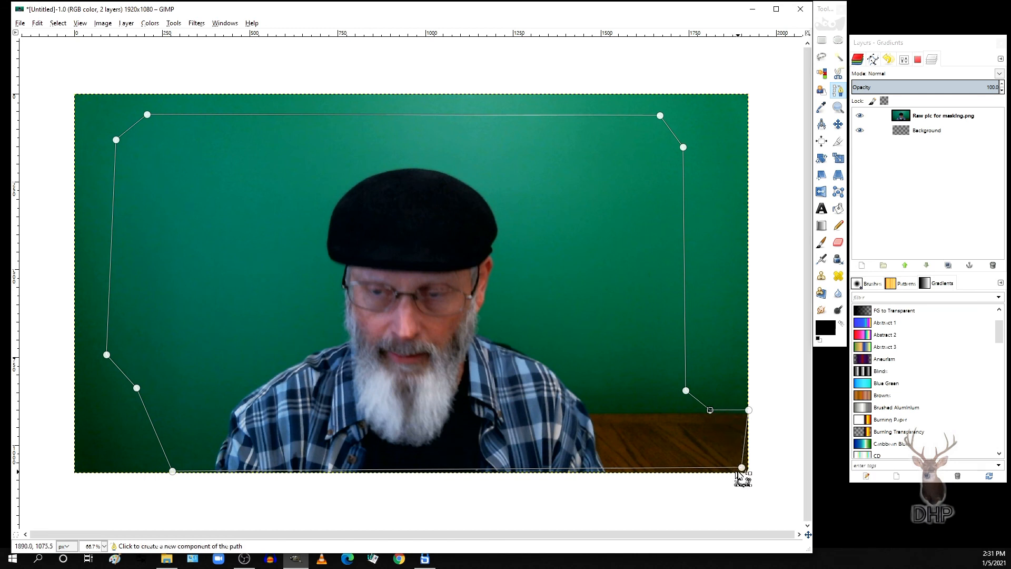
pyautogui.moveTo(742, 468); pyautogui.dragTo(748, 474)
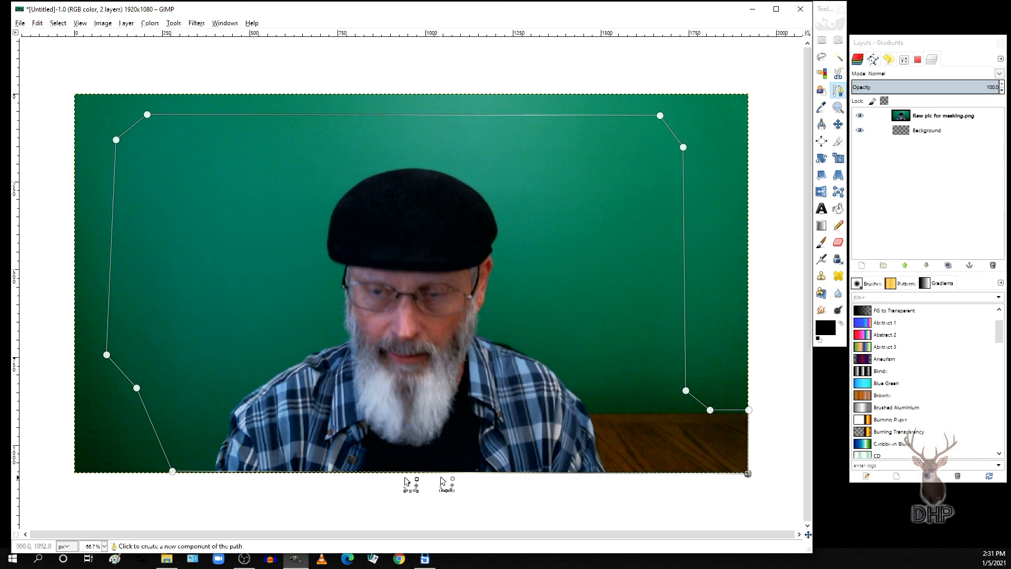
# Move the path's bottom-left anchor onto the picture's lower border and align the two left-side anchors vertically
pyautogui.moveTo(172, 471); pyautogui.dragTo(172, 474)
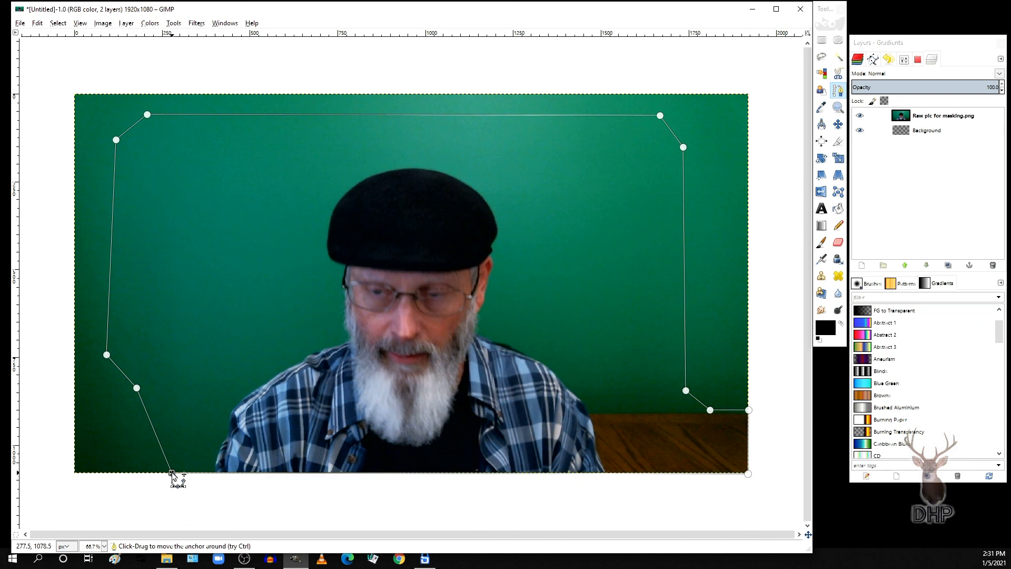
pyautogui.moveTo(172, 473); pyautogui.dragTo(159, 473)
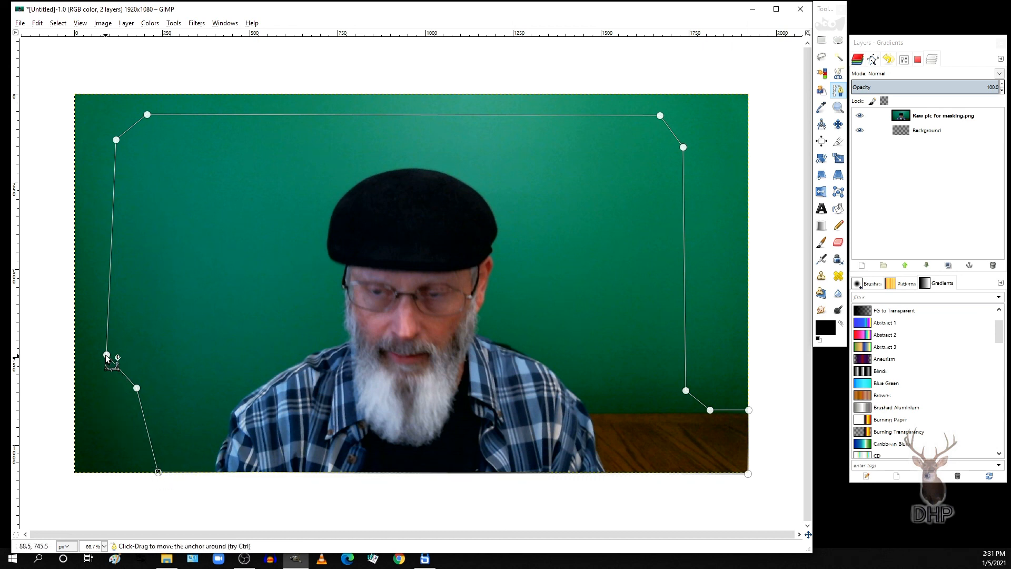
pyautogui.moveTo(108, 357); pyautogui.dragTo(114, 357)
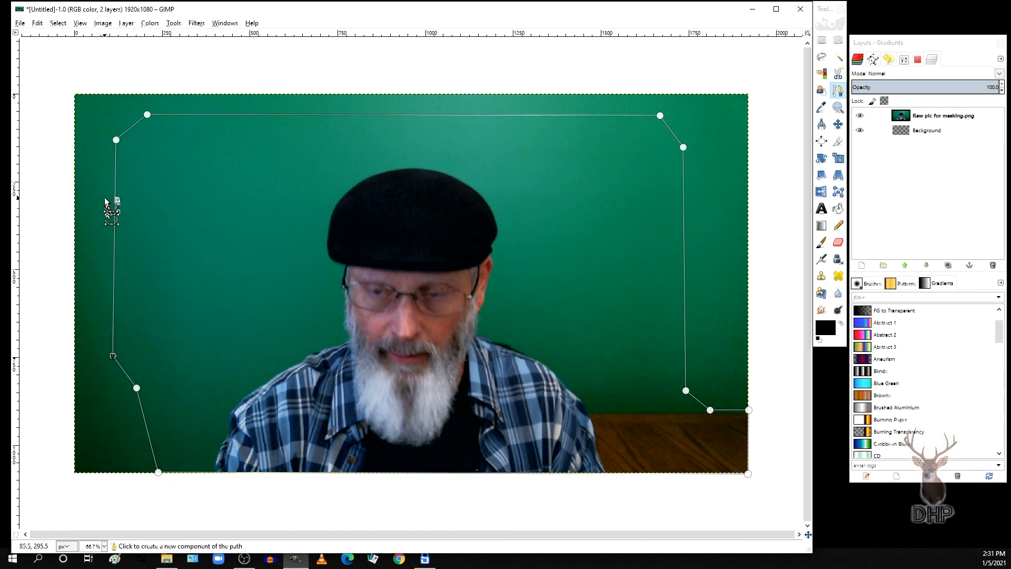
pyautogui.moveTo(116, 140); pyautogui.dragTo(113, 148)
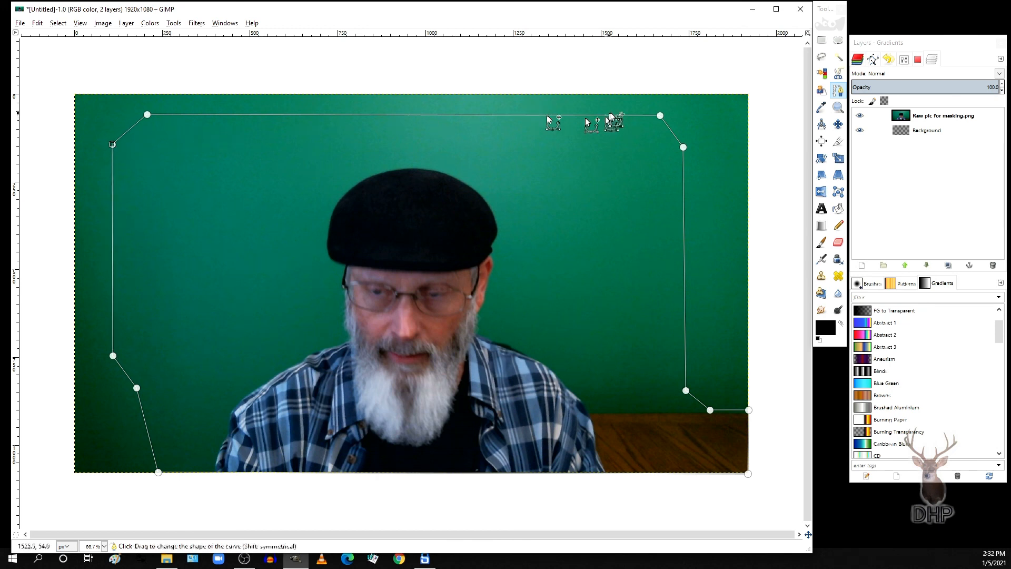
# Hide the "Raw pic for masking.png" layer and nudge the side anchors to straighten the path's vertical edges
pyautogui.click(864, 118)
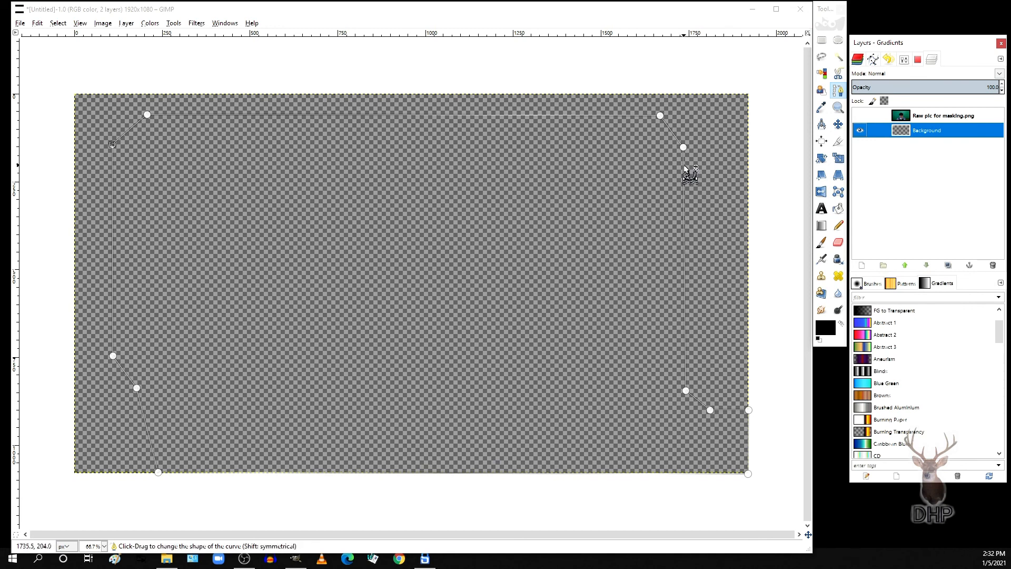
pyautogui.click(683, 148)
pyautogui.moveTo(685, 150); pyautogui.dragTo(688, 152)
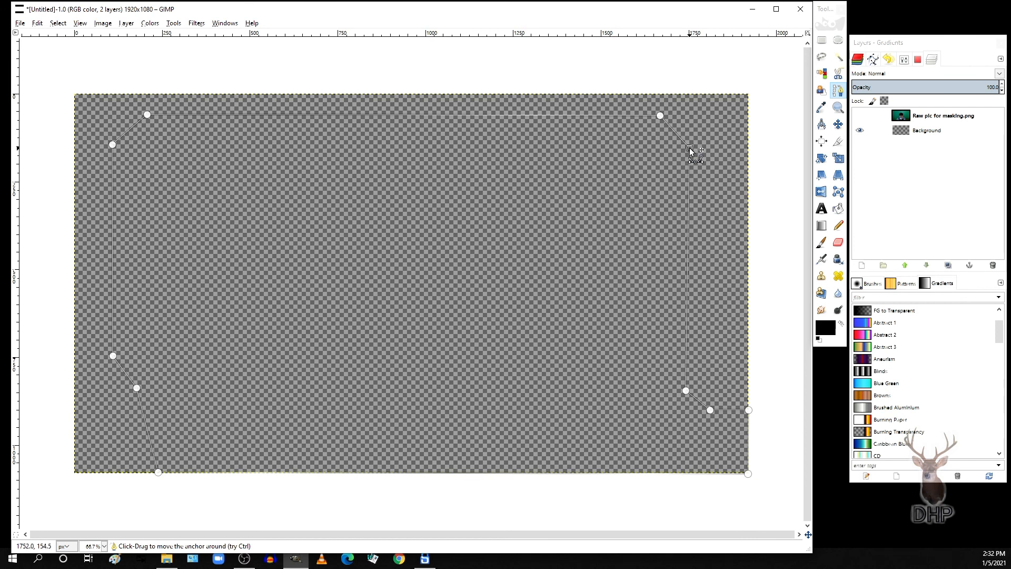
pyautogui.moveTo(686, 148); pyautogui.dragTo(686, 148)
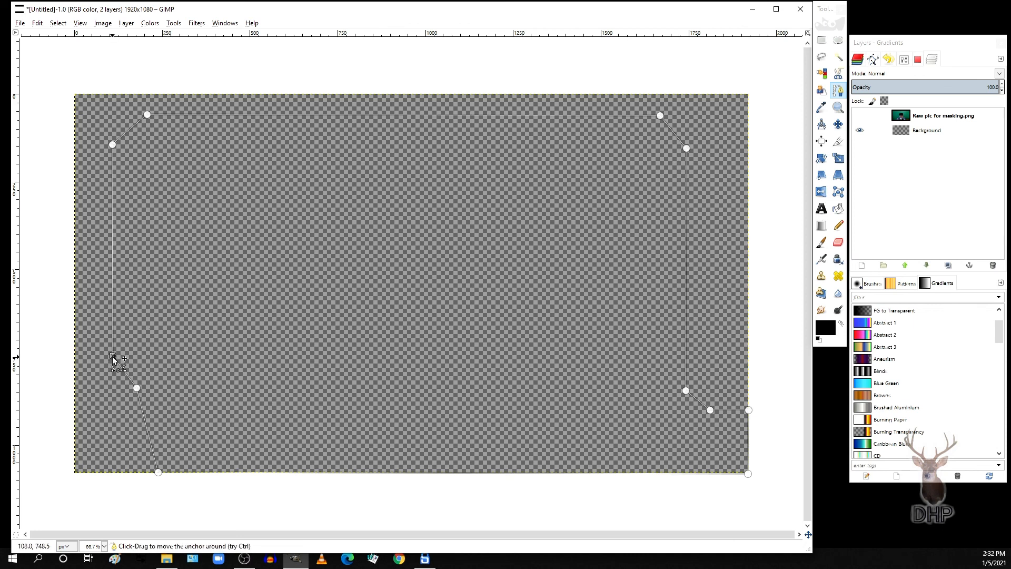
pyautogui.moveTo(113, 356); pyautogui.dragTo(110, 357)
pyautogui.moveTo(110, 357); pyautogui.dragTo(108, 357)
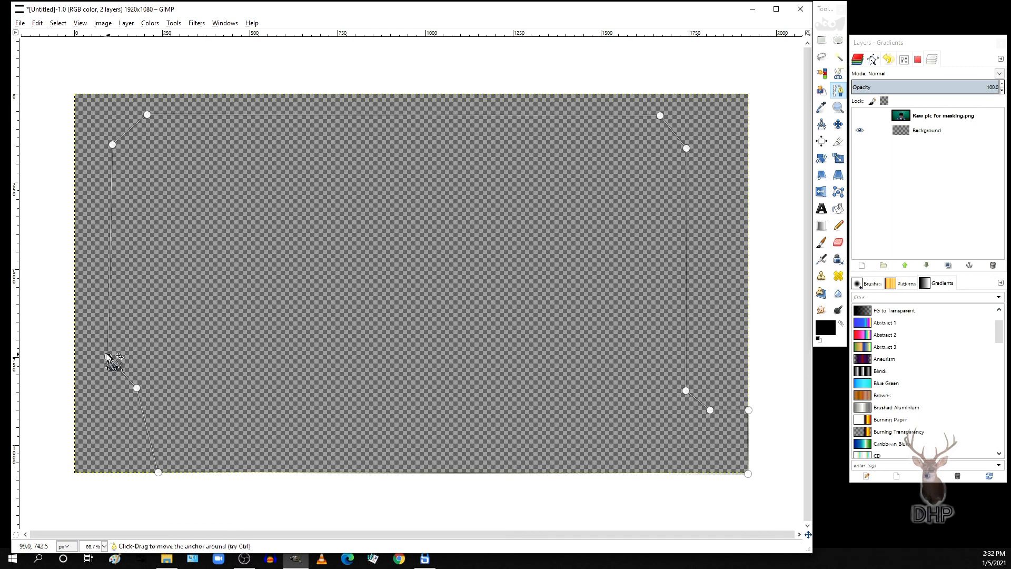
pyautogui.moveTo(112, 148); pyautogui.dragTo(111, 148)
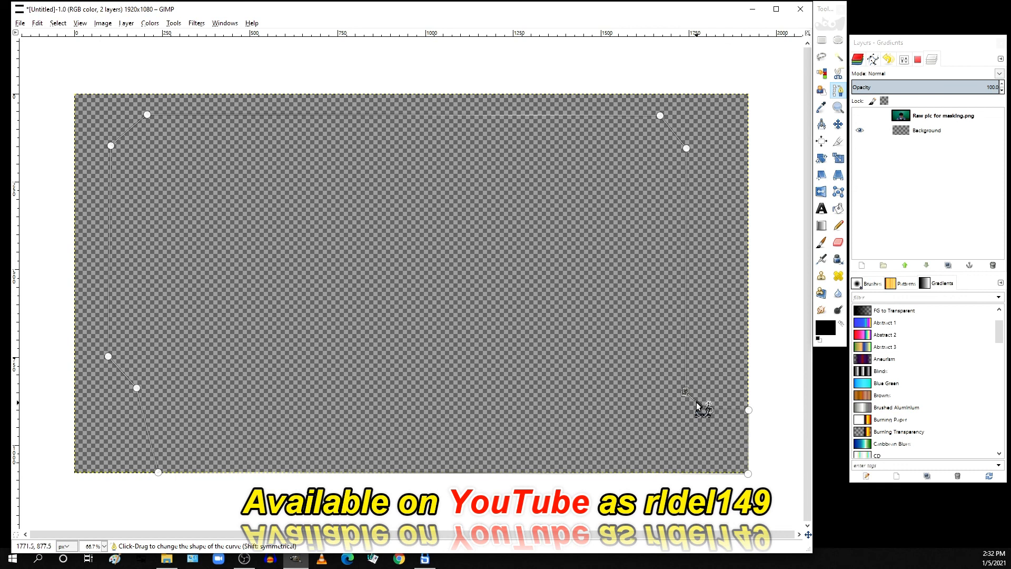
# Bend the path's inner lower-right corner above the desk into a curve and adjust the handles of its anchors
pyautogui.moveTo(696, 402)
pyautogui.mouseDown()
pyautogui.moveTo(697, 430)
pyautogui.moveTo(698, 415)
pyautogui.mouseUp()
pyautogui.click(710, 409)
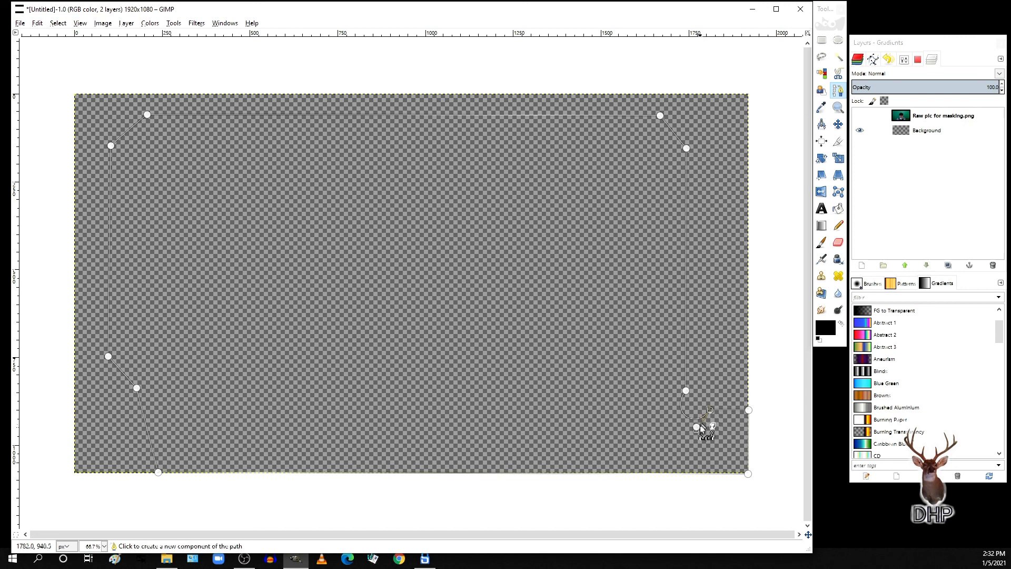
pyautogui.click(686, 391)
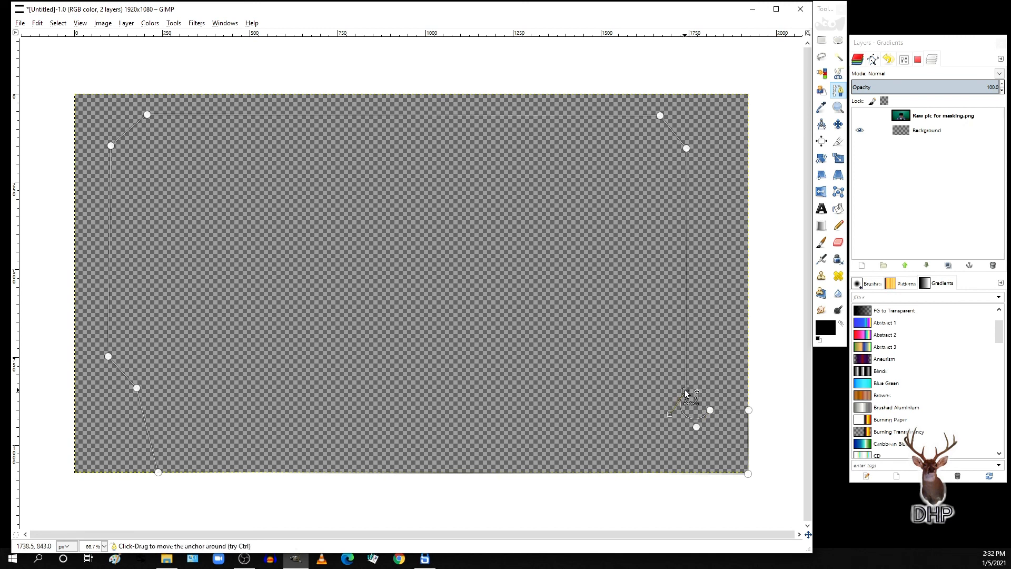
pyautogui.moveTo(670, 414); pyautogui.dragTo(685, 401)
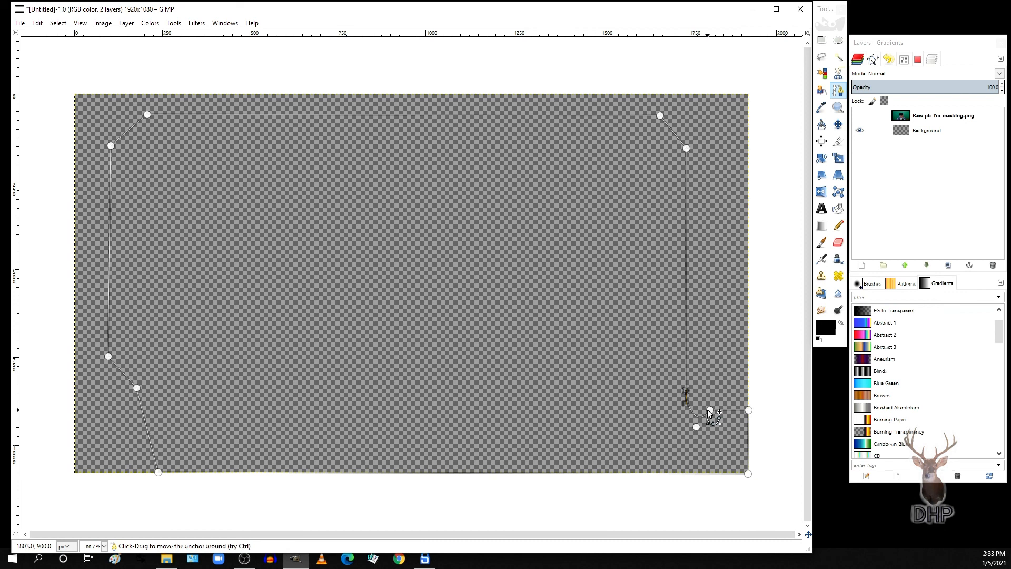
pyautogui.click(710, 410)
pyautogui.moveTo(696, 430); pyautogui.dragTo(690, 412)
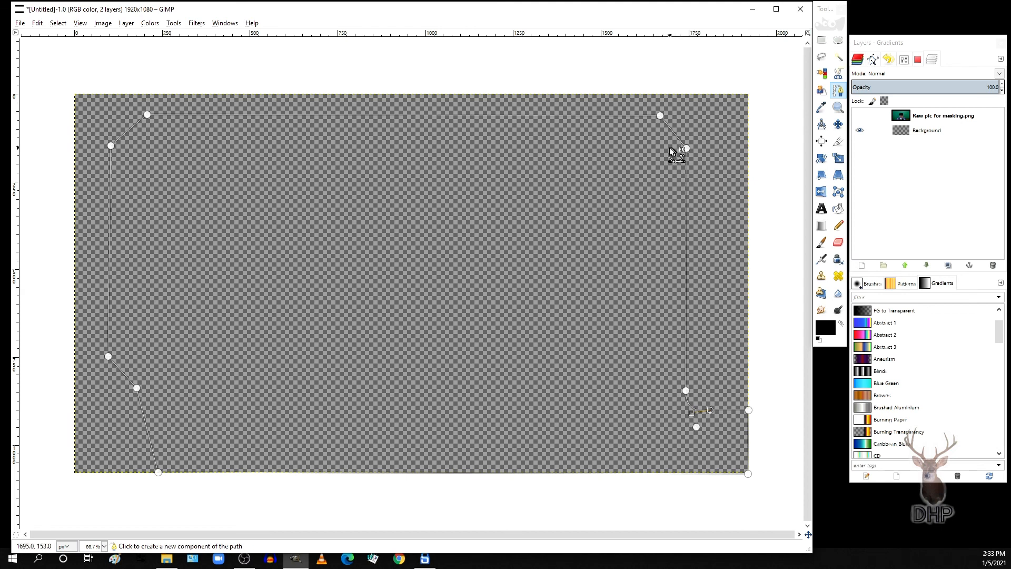
# Round the path's upper-right and upper-left corners by bending their diagonal segments outward
pyautogui.moveTo(672, 130)
pyautogui.mouseDown()
pyautogui.moveTo(687, 135)
pyautogui.moveTo(678, 110)
pyautogui.moveTo(695, 136)
pyautogui.moveTo(688, 129)
pyautogui.mouseUp()
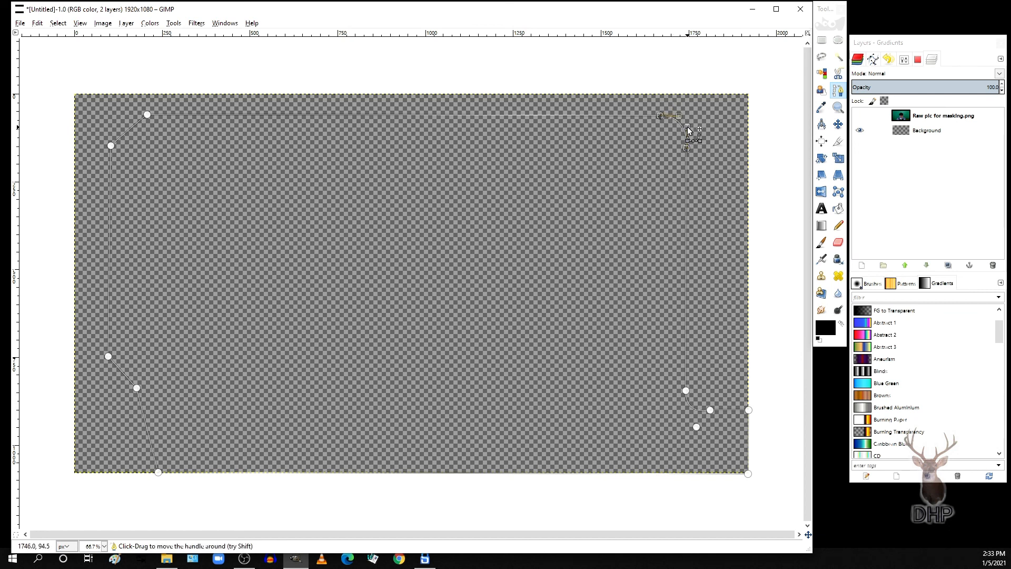
pyautogui.moveTo(135, 128); pyautogui.dragTo(110, 133)
pyautogui.click(179, 192)
# Bend the lower-left segments of the path between the left side and the bottom edge into curves
pyautogui.moveTo(137, 389); pyautogui.dragTo(114, 387)
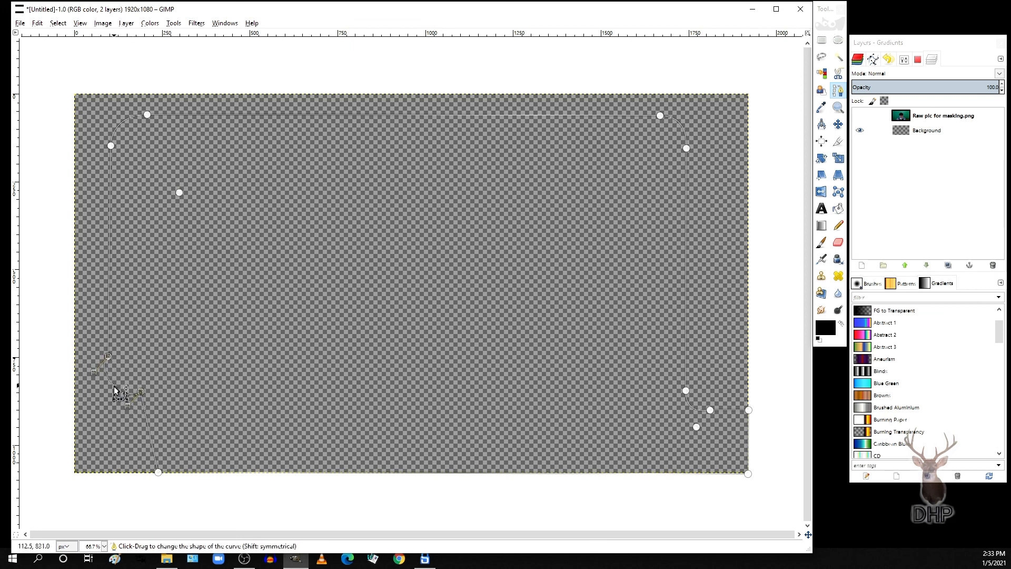
pyautogui.moveTo(149, 429); pyautogui.dragTo(163, 428)
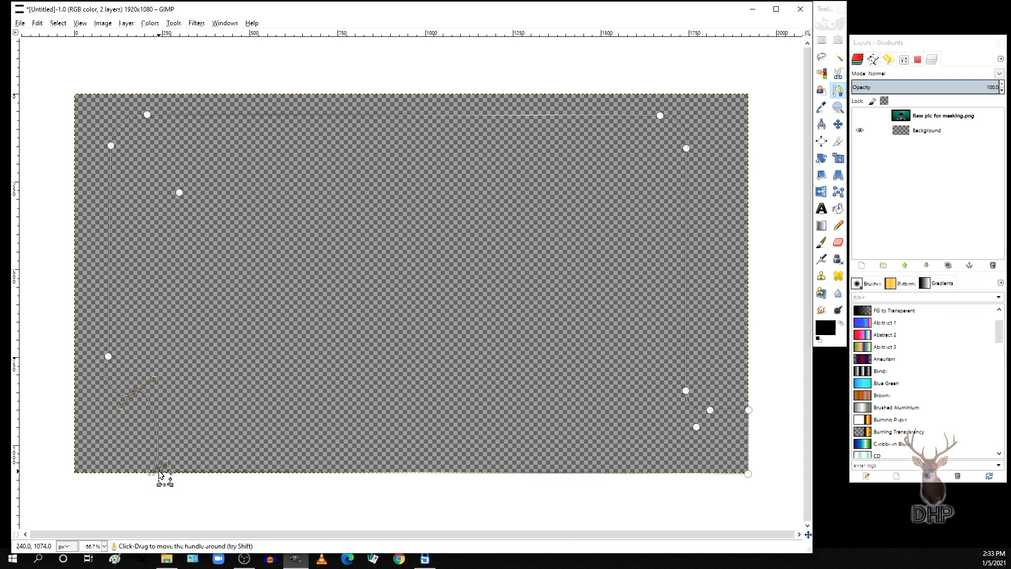
pyautogui.moveTo(152, 473); pyautogui.dragTo(160, 474)
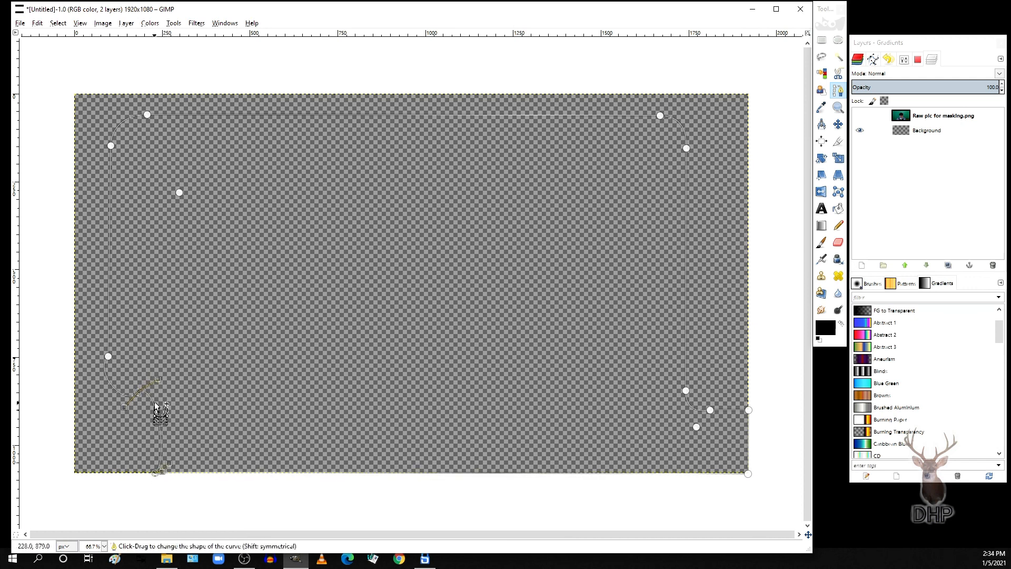
# Adjust the curve handles of the path's lower-left anchors to shape the corner leading down to the bottom edge
pyautogui.click(107, 358)
pyautogui.moveTo(94, 373); pyautogui.dragTo(108, 374)
pyautogui.click(156, 469)
pyautogui.moveTo(169, 463); pyautogui.dragTo(158, 445)
pyautogui.click(138, 393)
pyautogui.moveTo(138, 392); pyautogui.dragTo(160, 379)
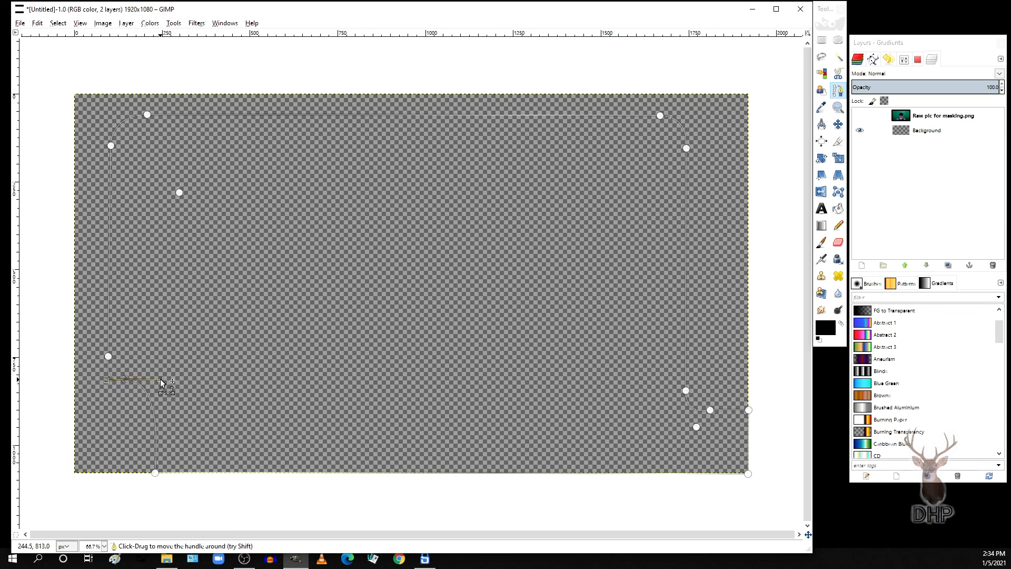
pyautogui.click(103, 380)
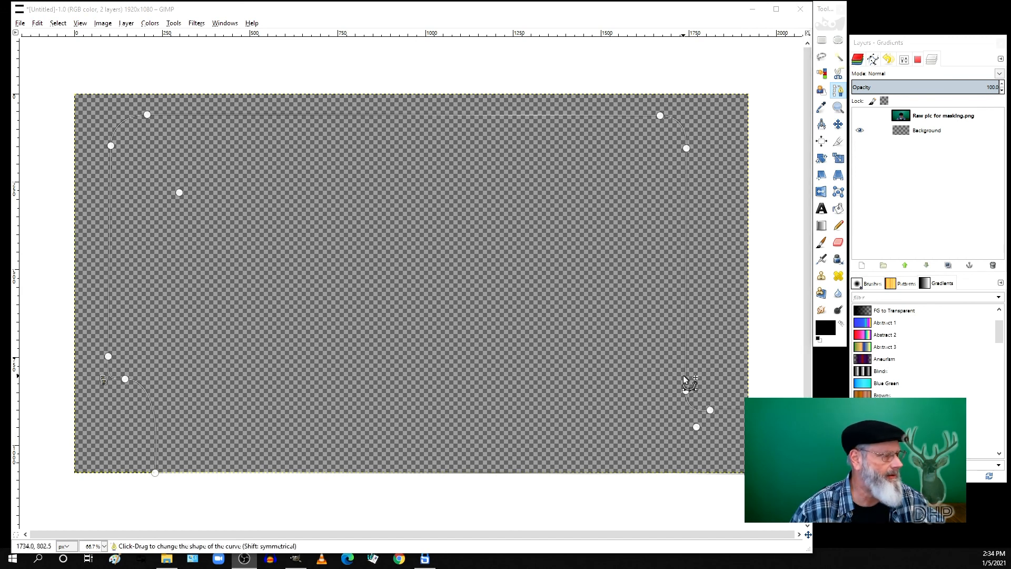
# Stroke the path with a solid black line without antialiasing and bucket-fill the area it encloses with black
pyautogui.click(38, 23)
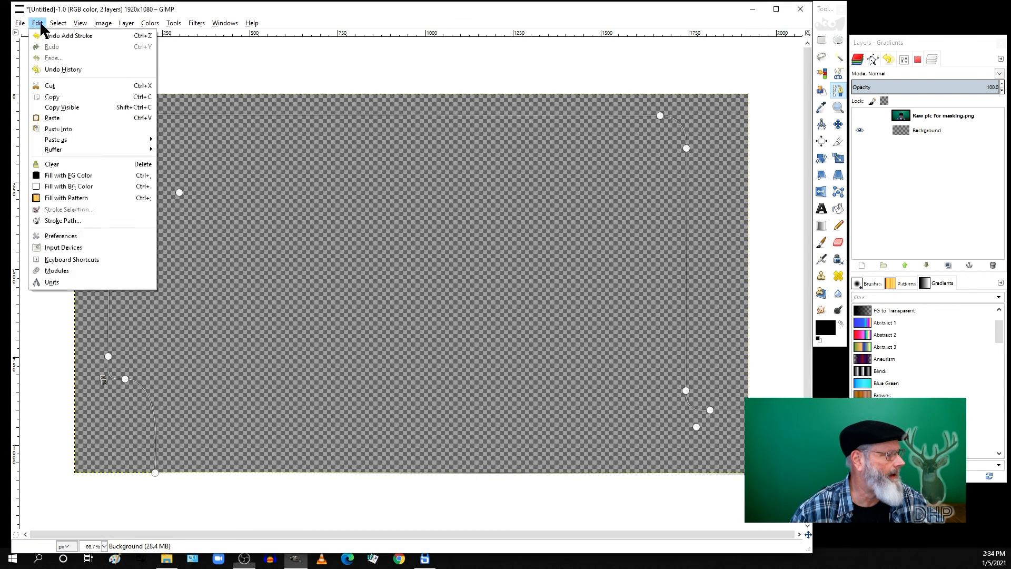
pyautogui.click(61, 220)
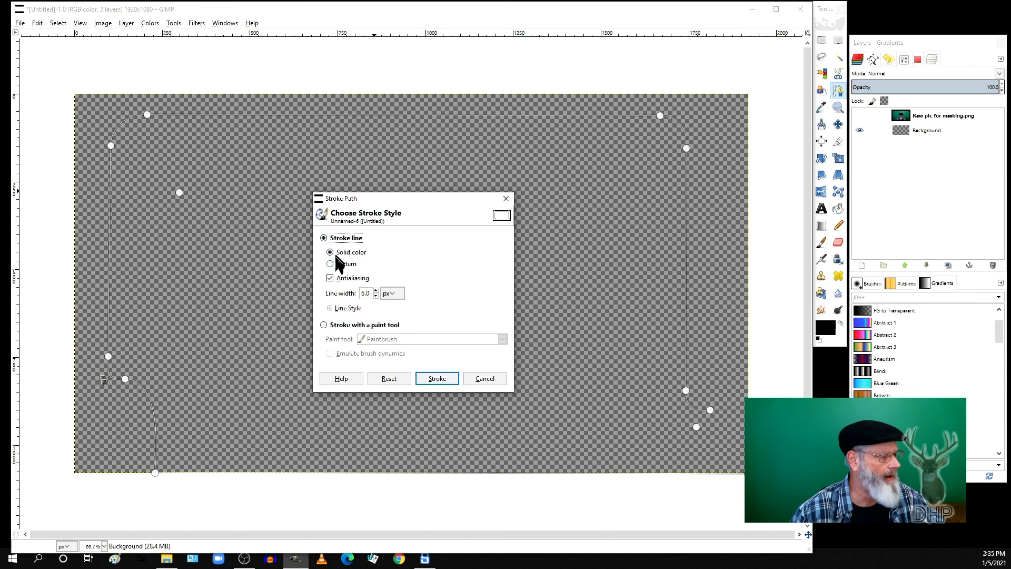
pyautogui.click(329, 280)
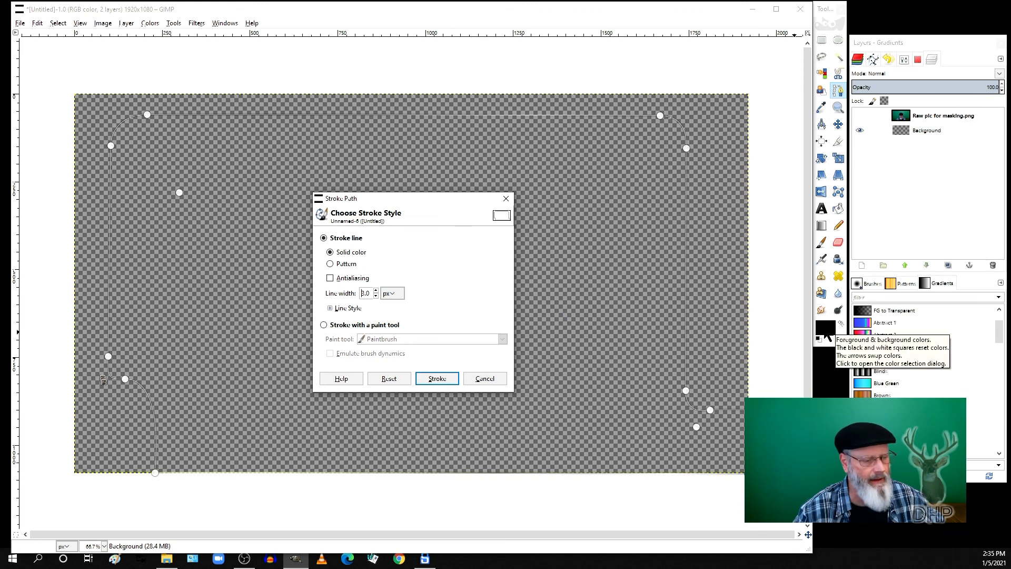
pyautogui.click(447, 380)
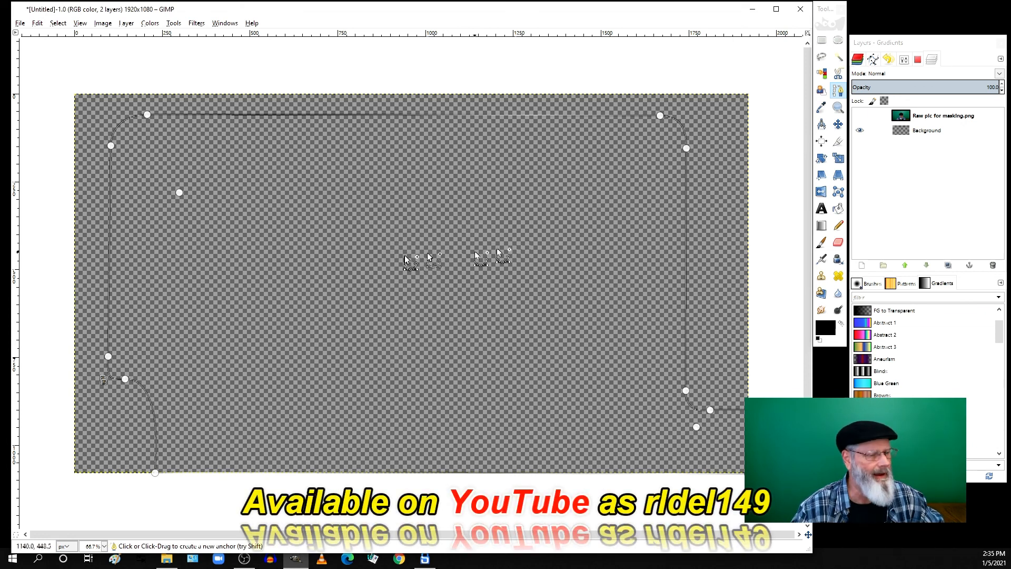
pyautogui.click(838, 208)
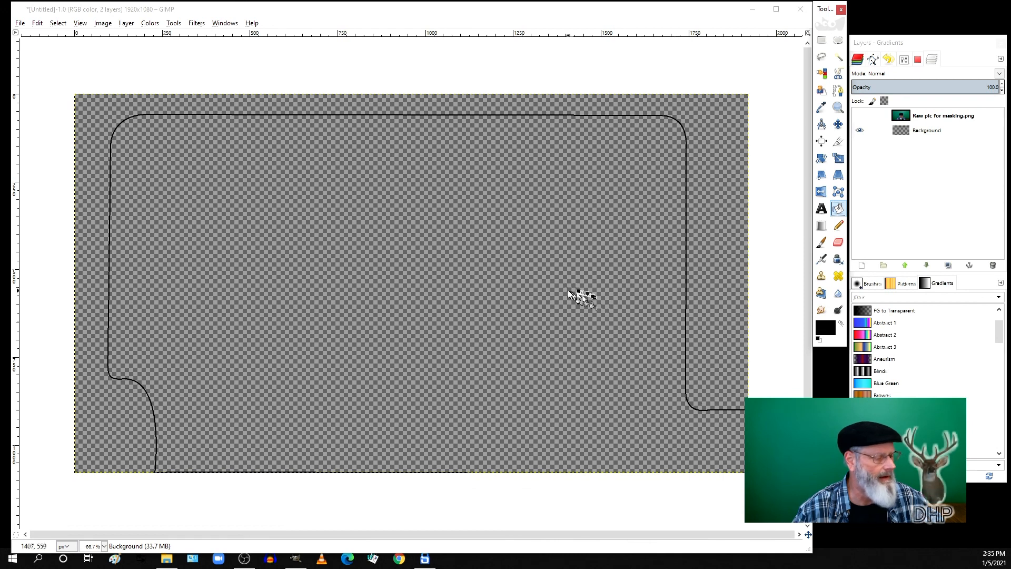
pyautogui.click(599, 295)
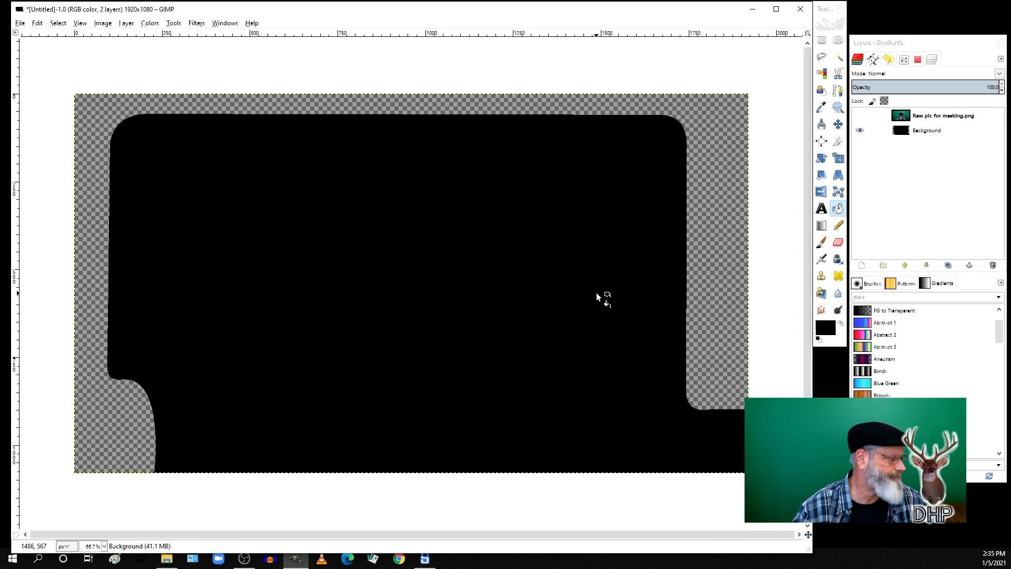
# Export the image as the PNG file "Mask for Demo.png" in D:\family\generic\Masks
pyautogui.click(20, 23)
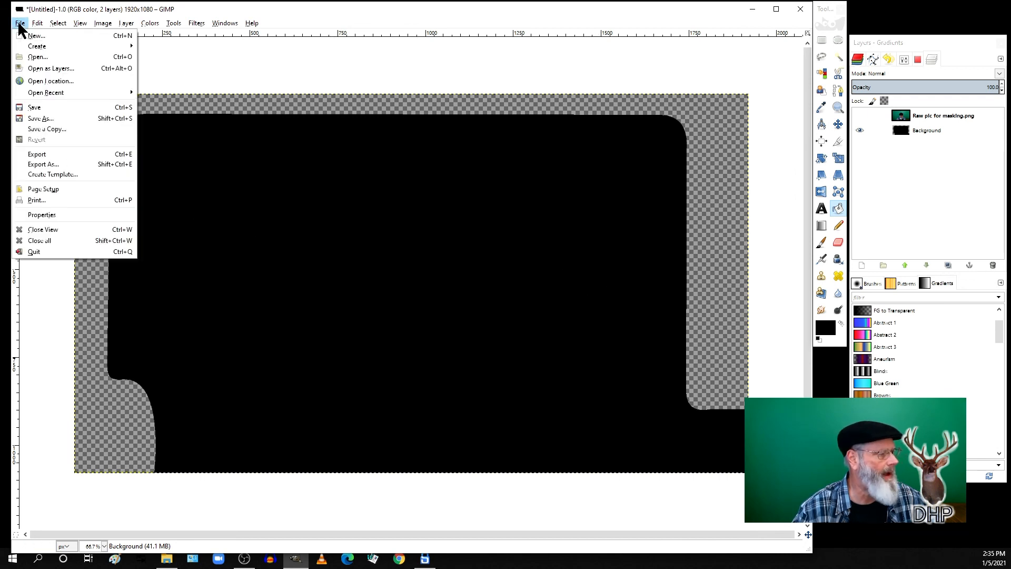
pyautogui.click(43, 164)
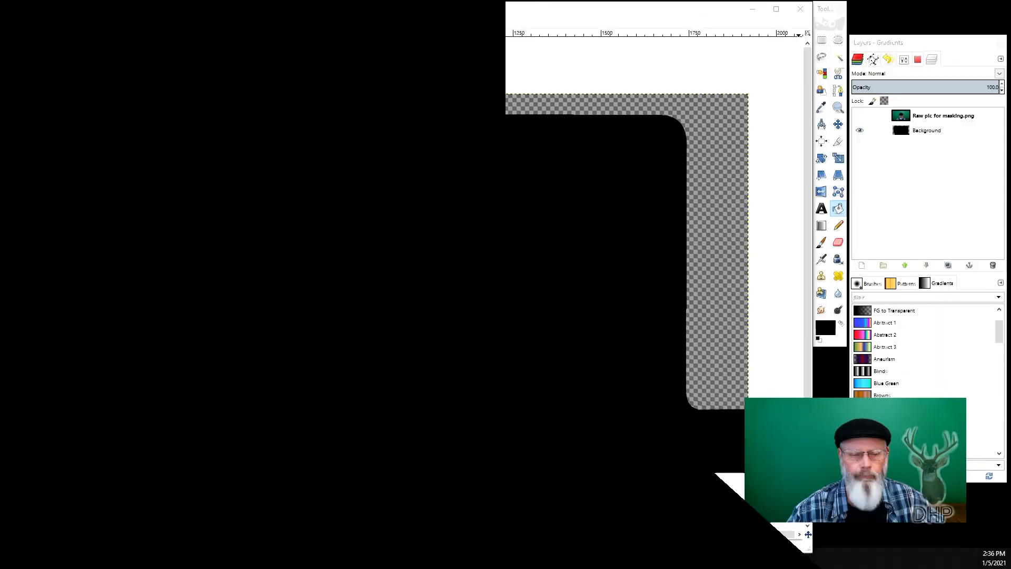
pyautogui.moveTo(999, 166); pyautogui.dragTo(633, 136)
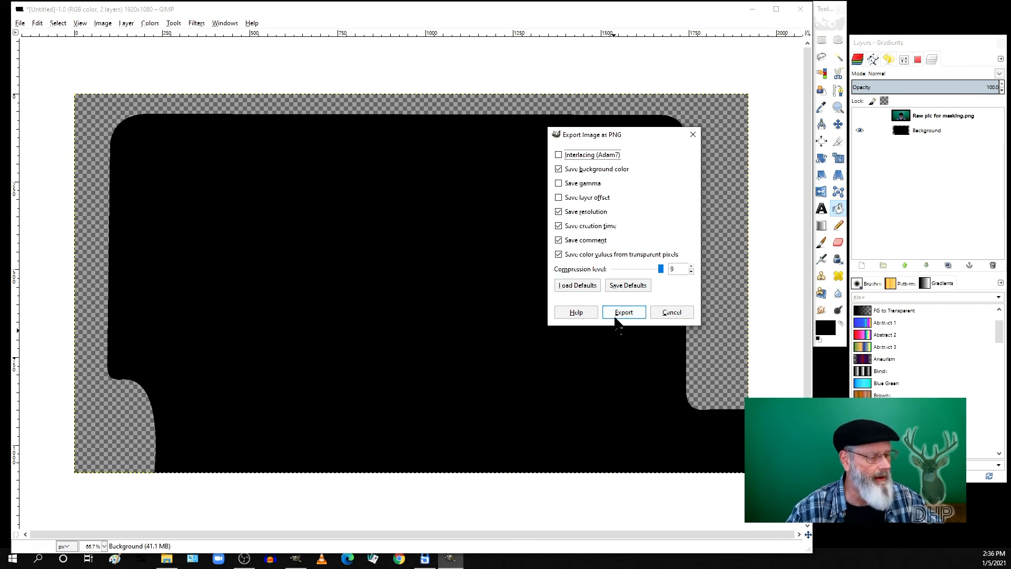
pyautogui.click(616, 316)
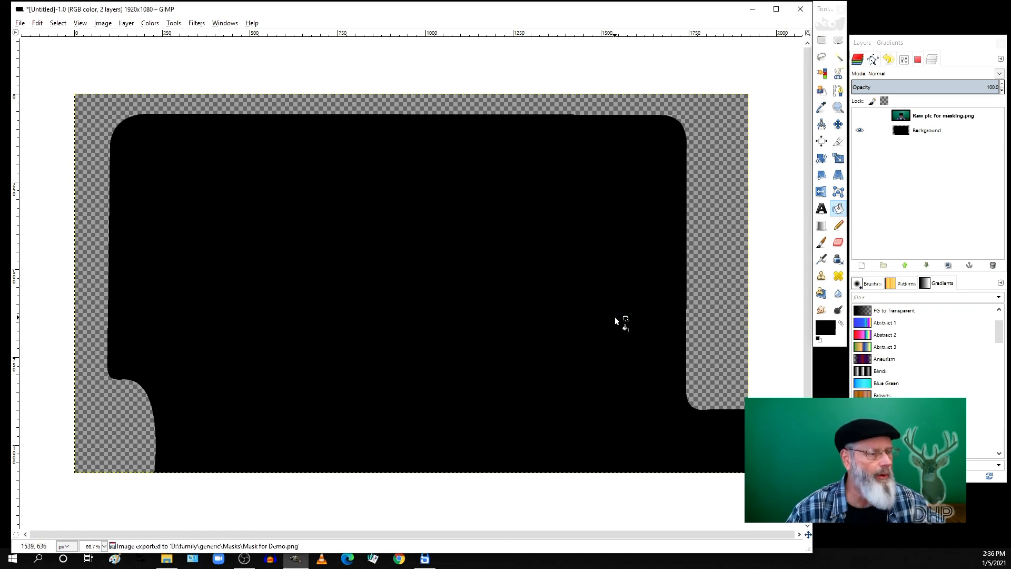
# Close the untitled image, discarding its unsaved changes, and quit GIMP
pyautogui.click(800, 11)
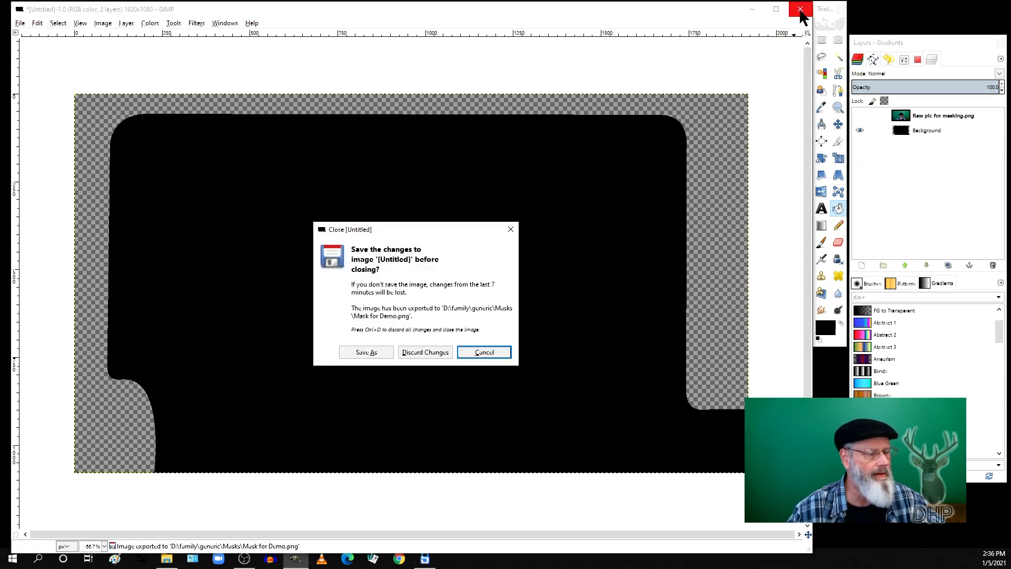
pyautogui.click(425, 351)
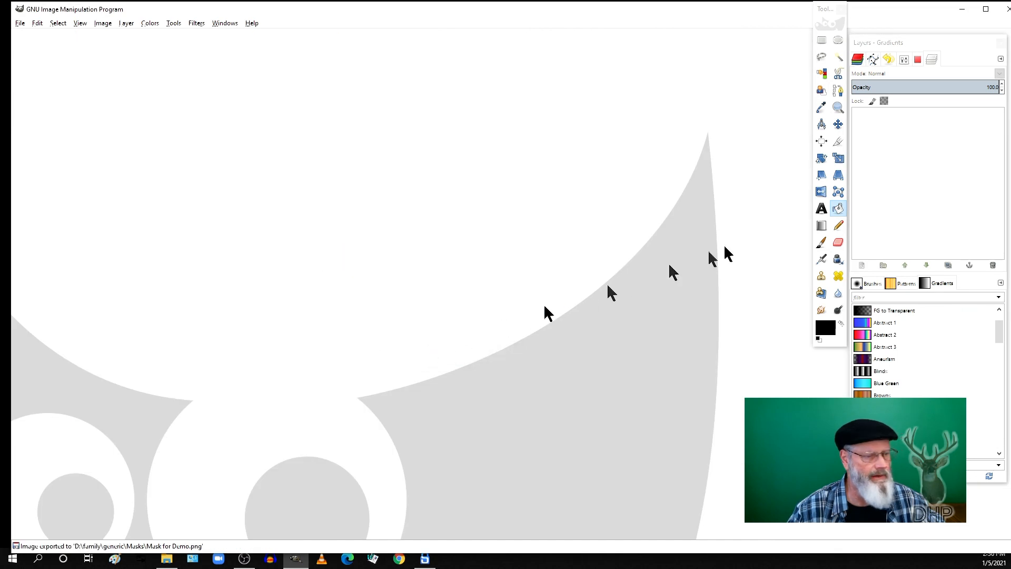
pyautogui.click(1004, 10)
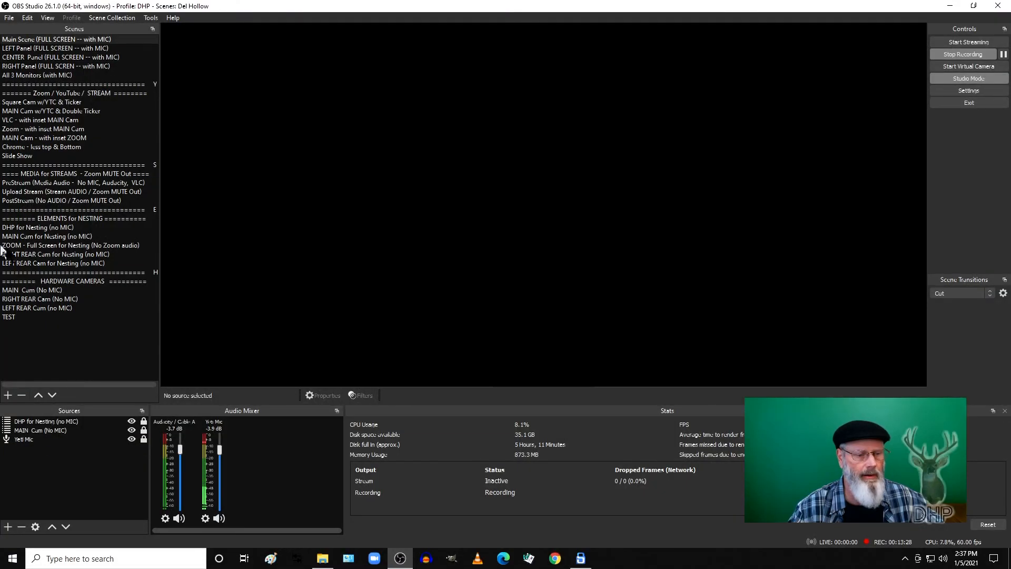
# In OBS Studio, open the filters of the Center Camera source in the MAIN Cam (No MIC) scene and enlarge their window
pyautogui.click(23, 291)
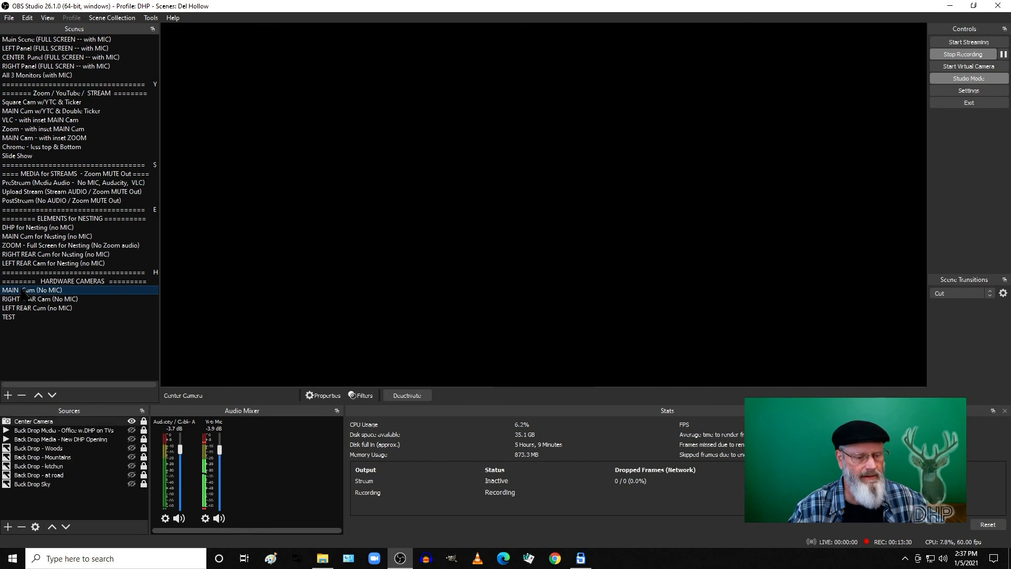
pyautogui.click(26, 421)
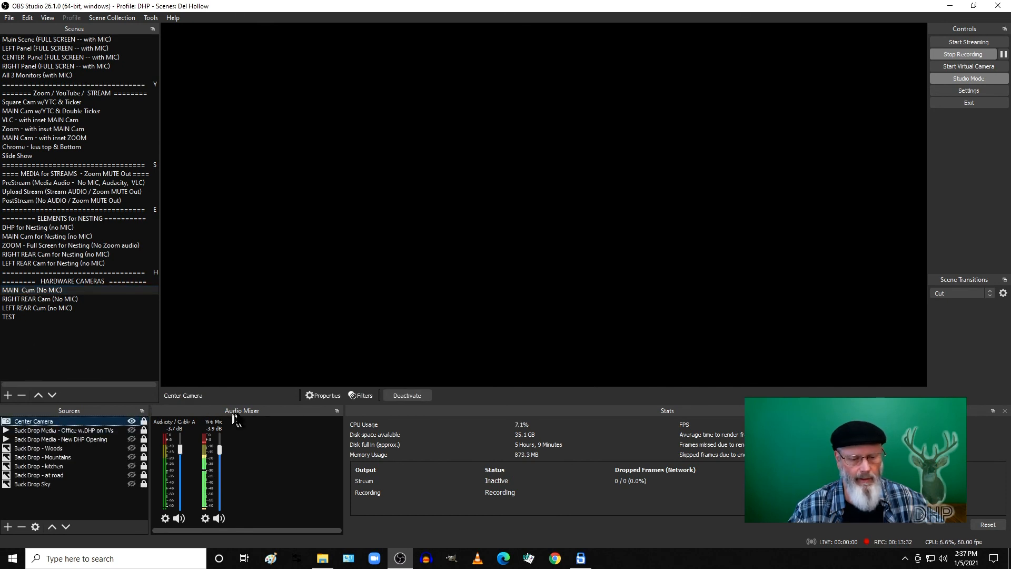
pyautogui.click(346, 398)
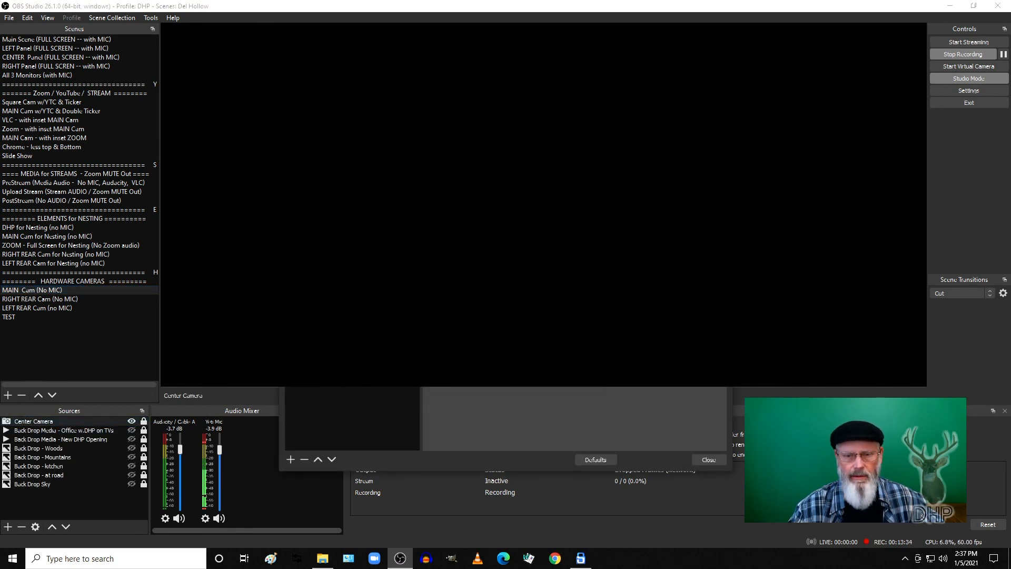
pyautogui.moveTo(505, 72); pyautogui.dragTo(0, 32)
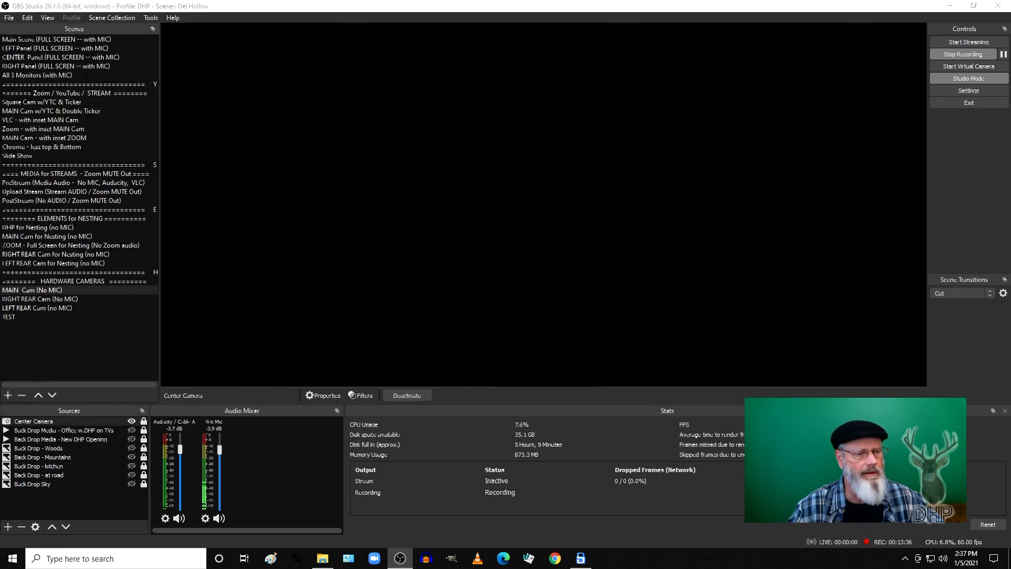
pyautogui.click(29, 50)
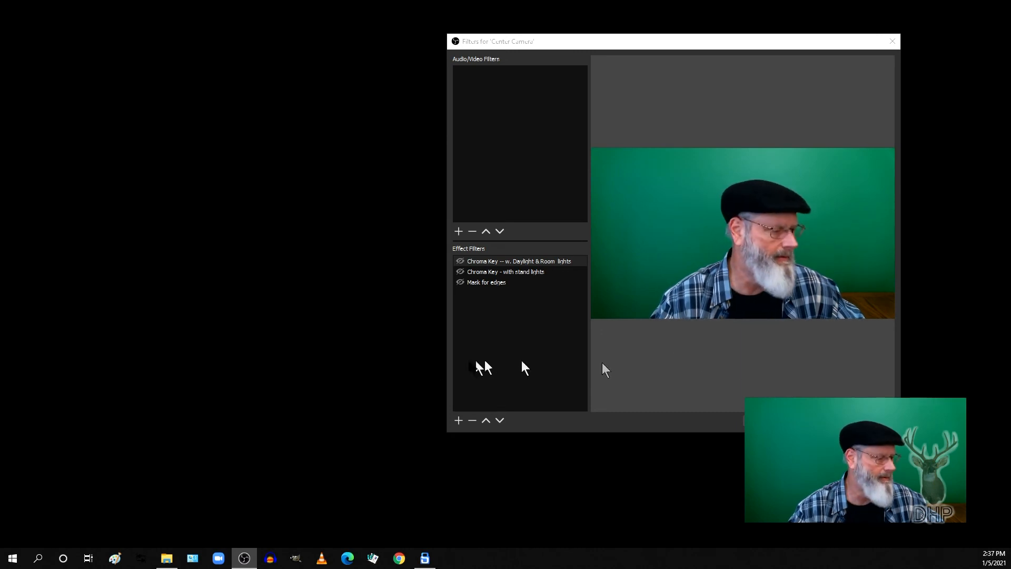
pyautogui.moveTo(448, 431); pyautogui.dragTo(64, 528)
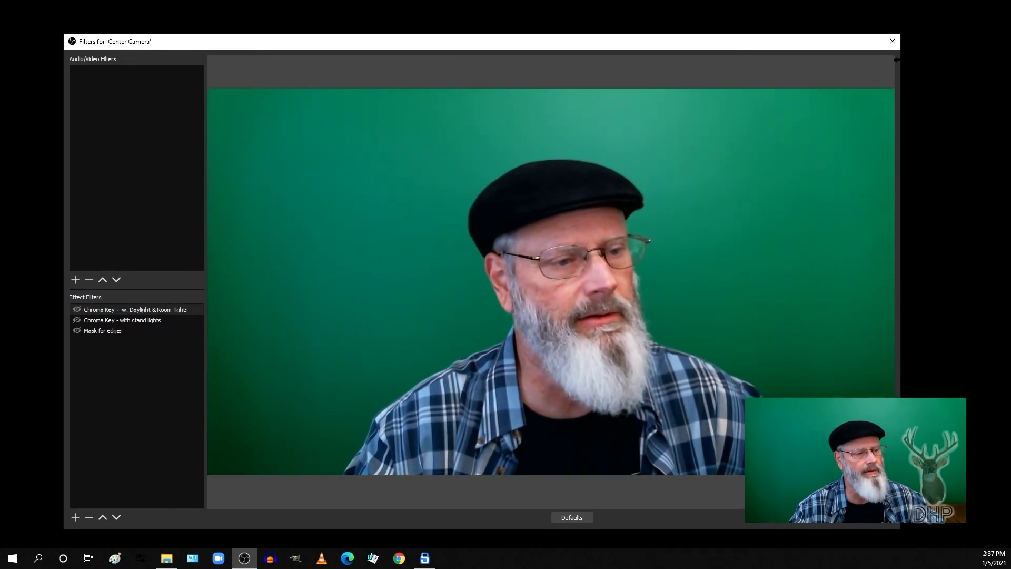
pyautogui.moveTo(898, 57); pyautogui.dragTo(985, 45)
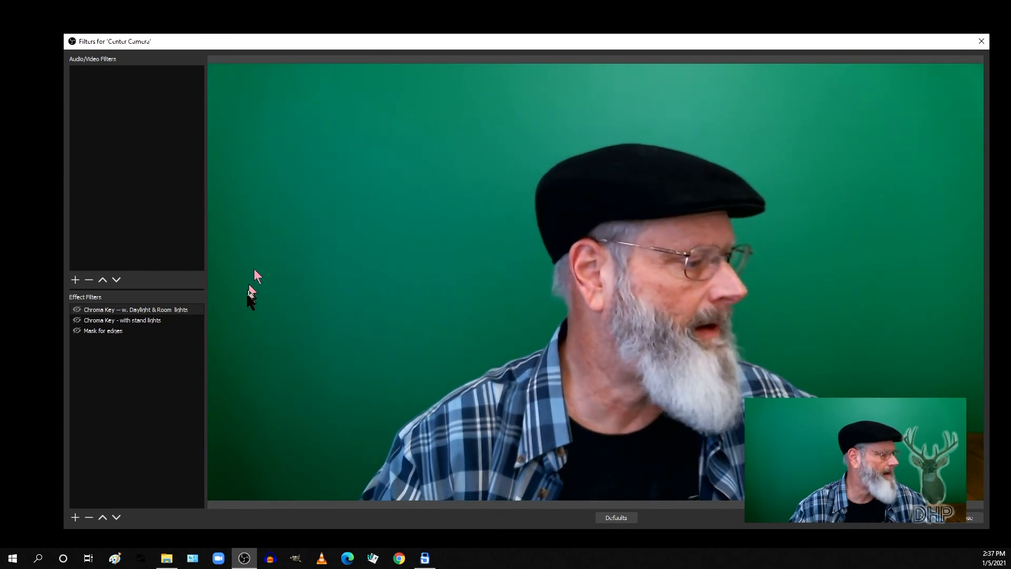
# Add an Image Mask/Blend effect filter named "Mask for Demo" to the Center Camera
pyautogui.click(75, 517)
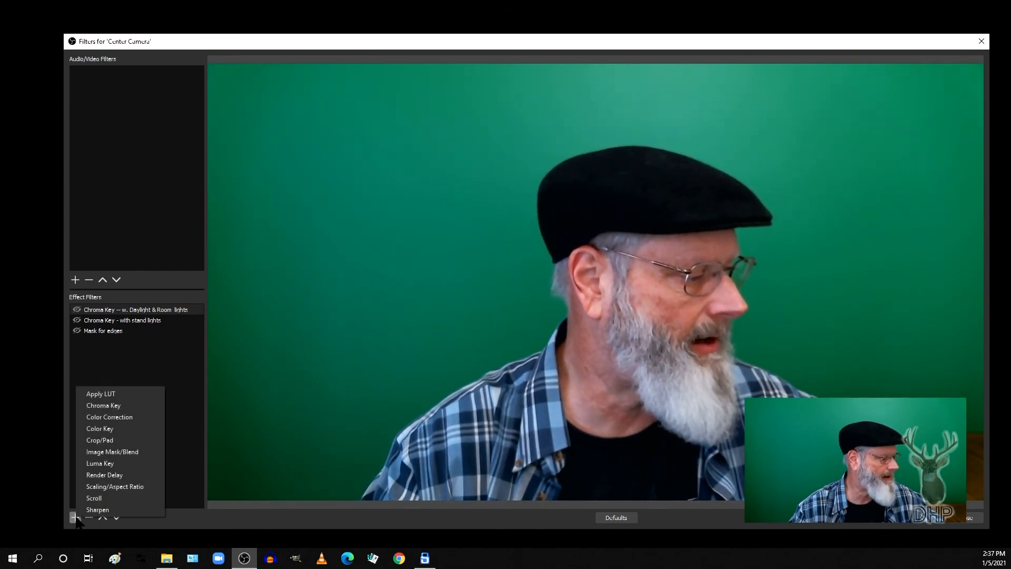
pyautogui.click(86, 451)
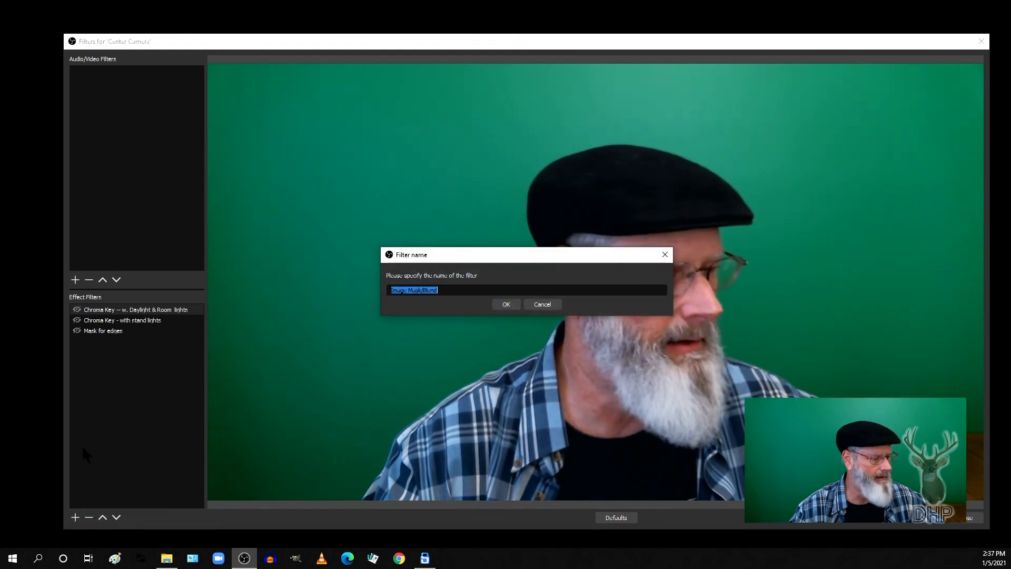
pyautogui.click(463, 288)
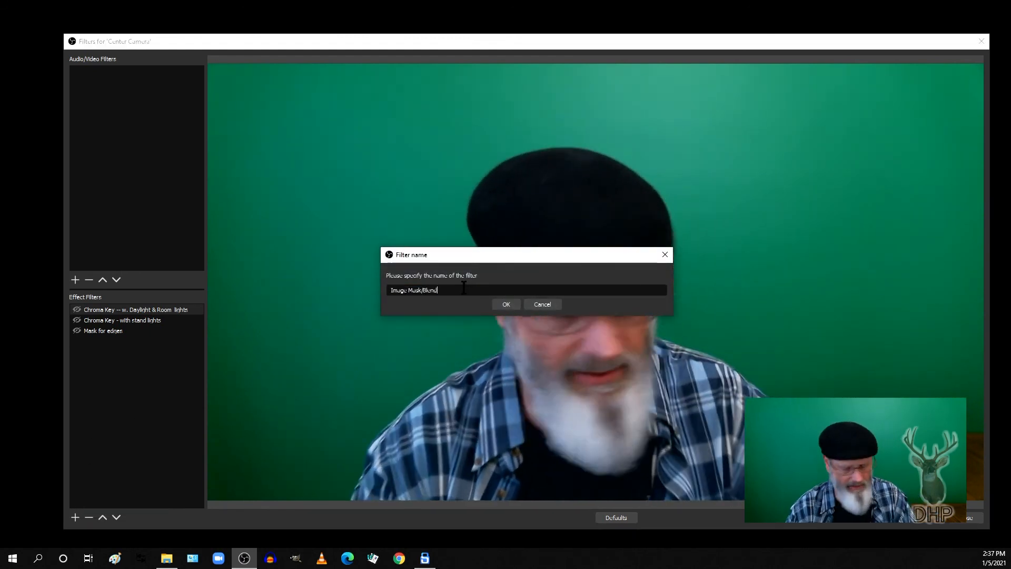
pyautogui.press('BackSpace')
pyautogui.press('BackSpace')
pyautogui.press('BackSpace')
pyautogui.press('BackSpace')
pyautogui.press('BackSpace')
pyautogui.press('BackSpace')
pyautogui.press('BackSpace')
pyautogui.press('BackSpace')
pyautogui.press('BackSpace')
pyautogui.press('BackSpace')
pyautogui.press('BackSpace')
pyautogui.press('BackSpace')
pyautogui.press('BackSpace')
pyautogui.press('BackSpace')
pyautogui.press('BackSpace')
pyautogui.write('Mask for Demo')
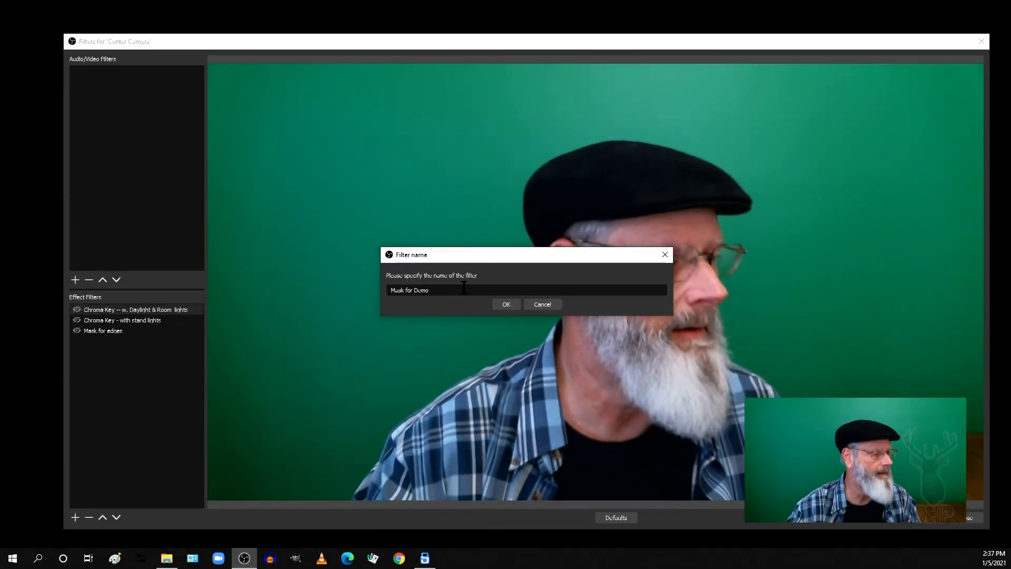
pyautogui.click(504, 305)
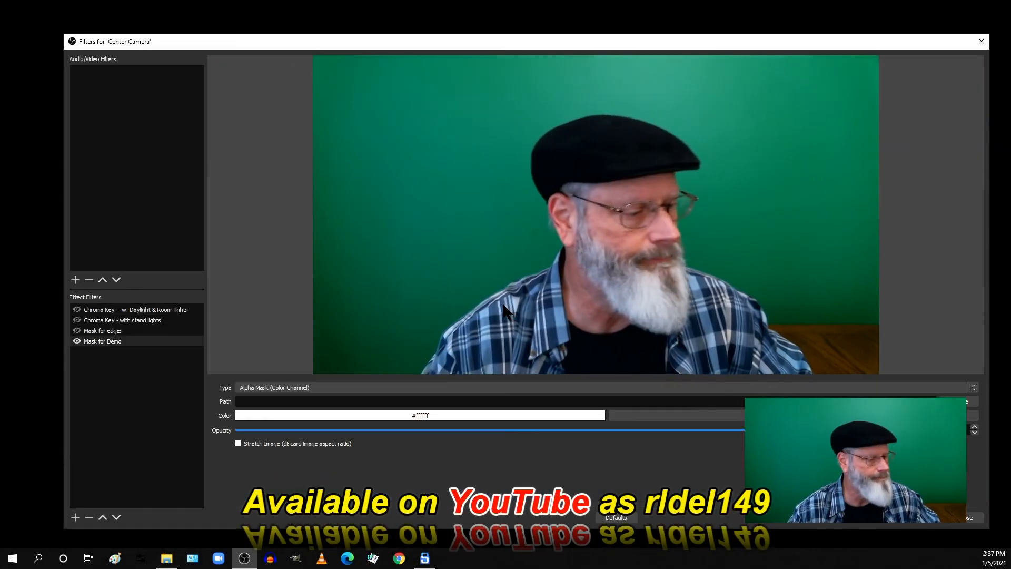
# Set the mask filter's type to Alpha Mask (Alpha Channel) and load "Mask for Demo.png" as its image
pyautogui.click(298, 387)
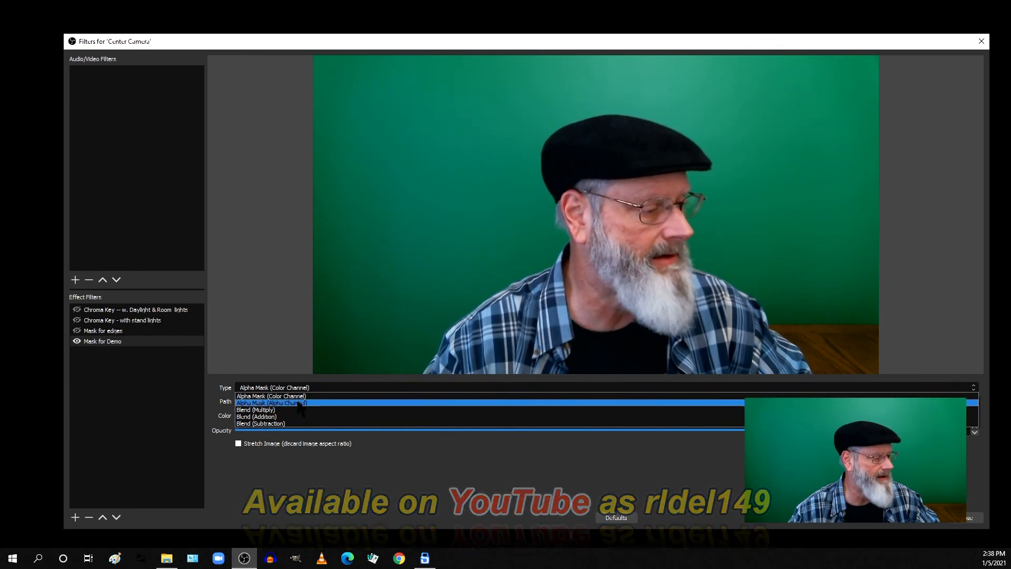
pyautogui.click(298, 403)
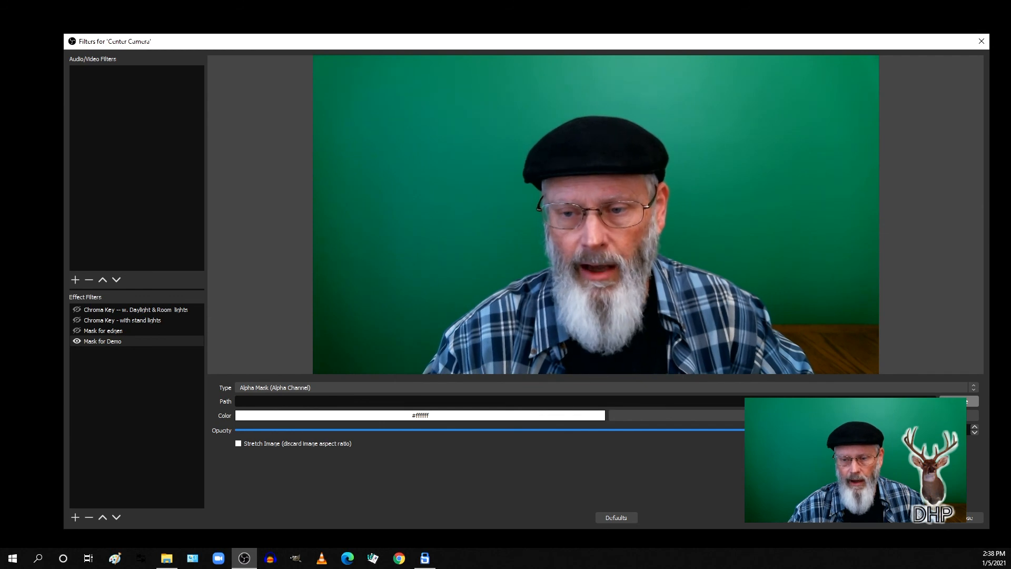
pyautogui.click(958, 401)
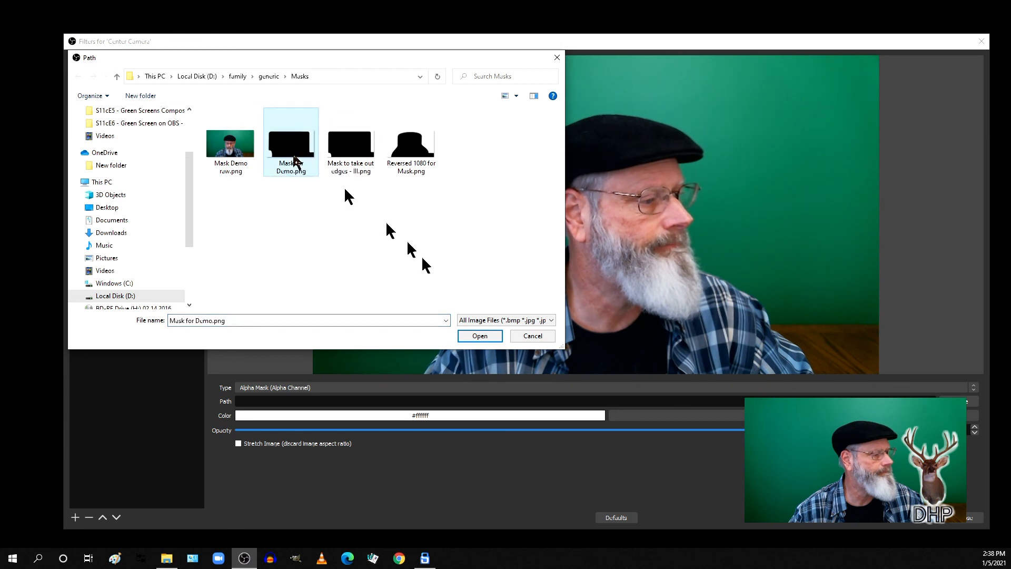
pyautogui.click(478, 336)
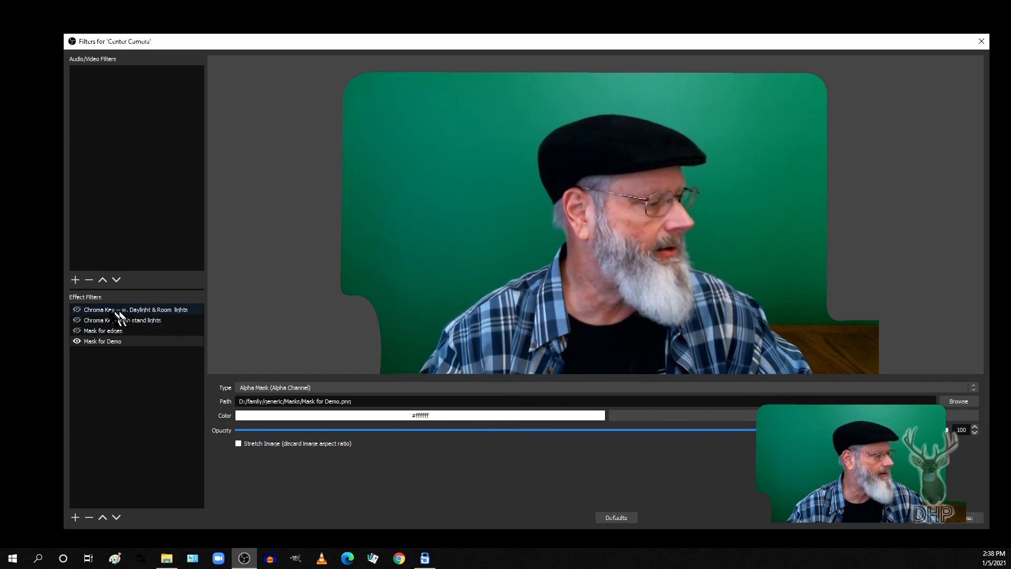
# Enable the Chroma Key filter for daylight and room lights and close the camera's filters
pyautogui.click(77, 310)
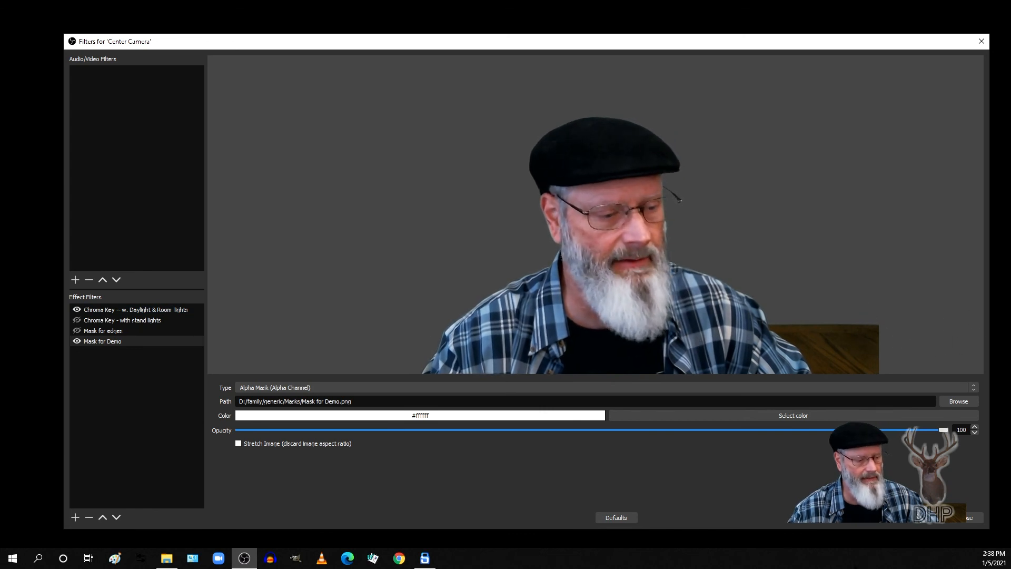
pyautogui.click(966, 522)
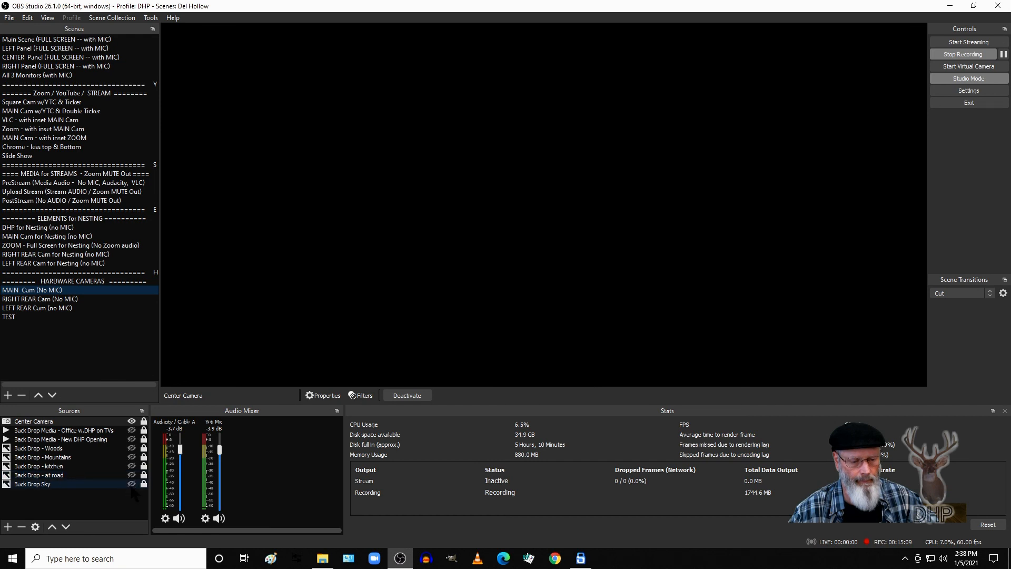
# Show the Back Drop Sky source behind the camera and switch to the Main Scene (FULL SCREEN -- with MIC)
pyautogui.click(132, 484)
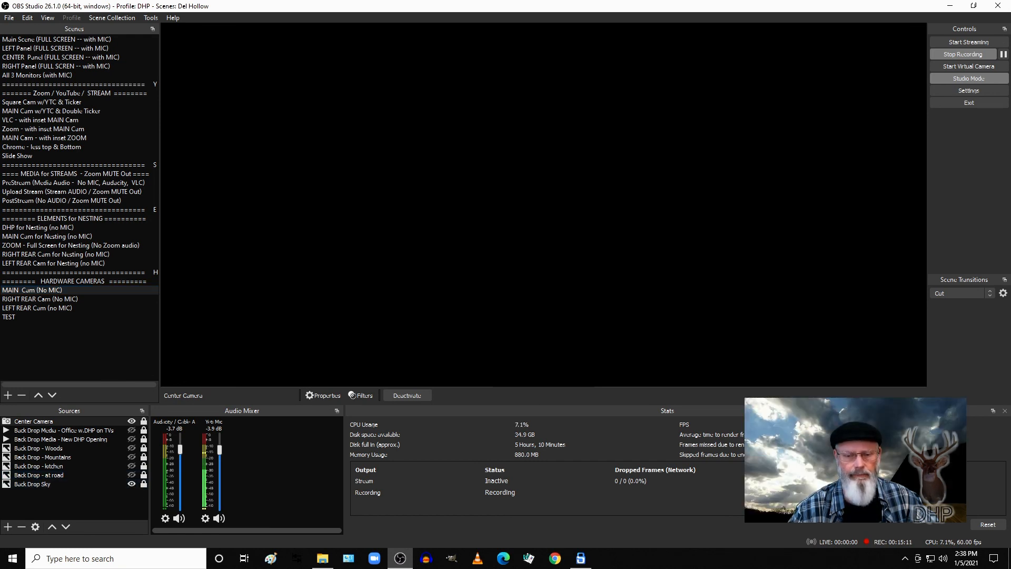
pyautogui.click(80, 39)
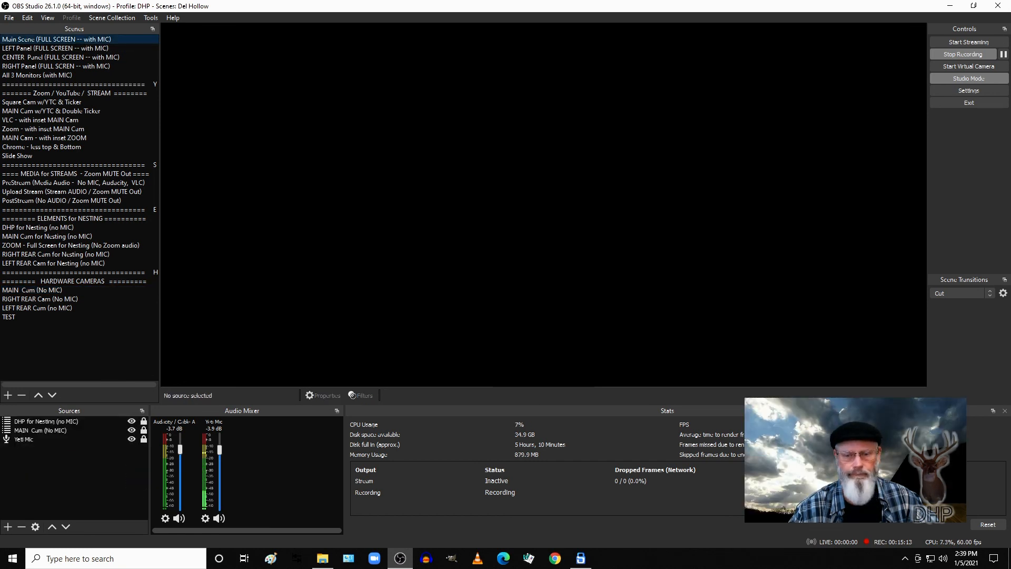